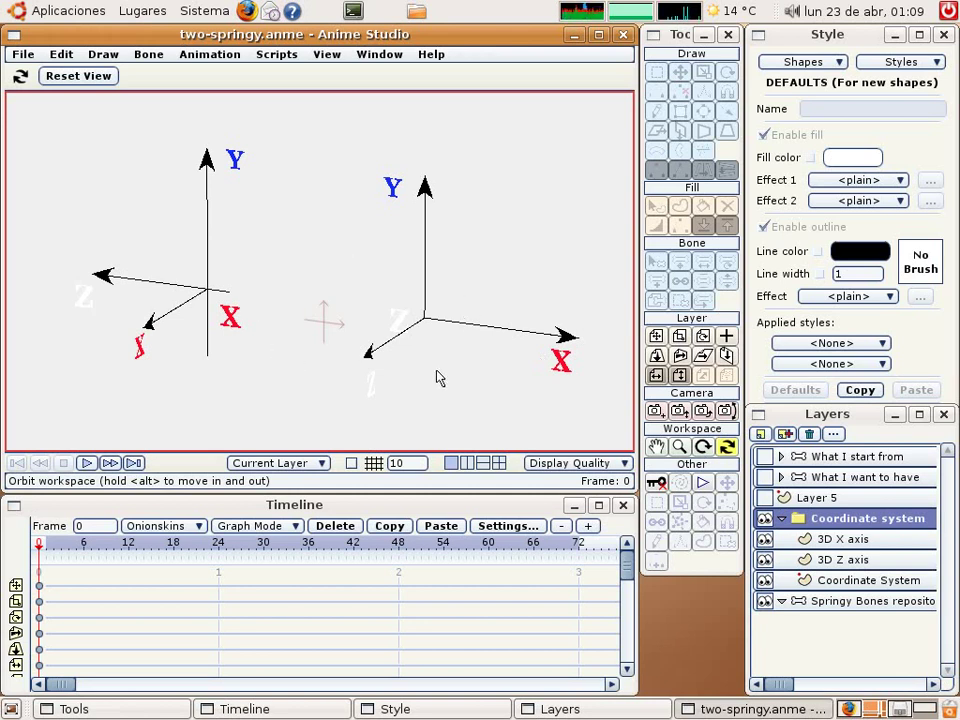
# - Orbit the workspace repeatedly until both coordinate systems' X, Y and Z axes face straight front
pyautogui.moveTo(495, 359)
pyautogui.mouseDown()
pyautogui.moveTo(514, 349)
pyautogui.moveTo(512, 384)
pyautogui.moveTo(476, 403)
pyautogui.moveTo(446, 388)
pyautogui.moveTo(452, 365)
pyautogui.moveTo(489, 369)
pyautogui.mouseUp()
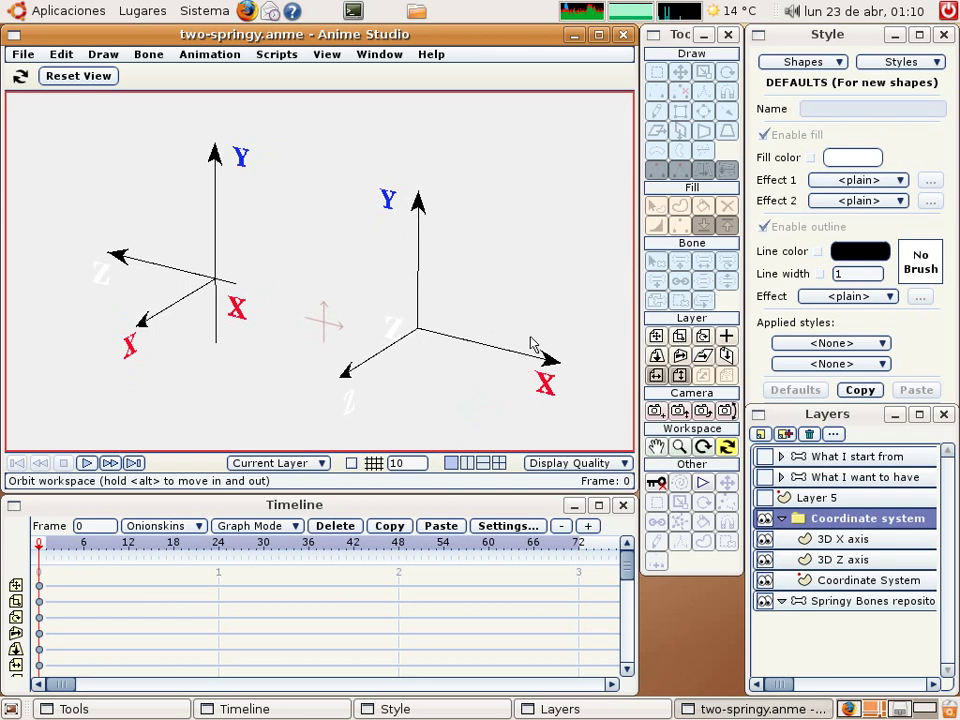
pyautogui.moveTo(531, 344); pyautogui.dragTo(585, 311)
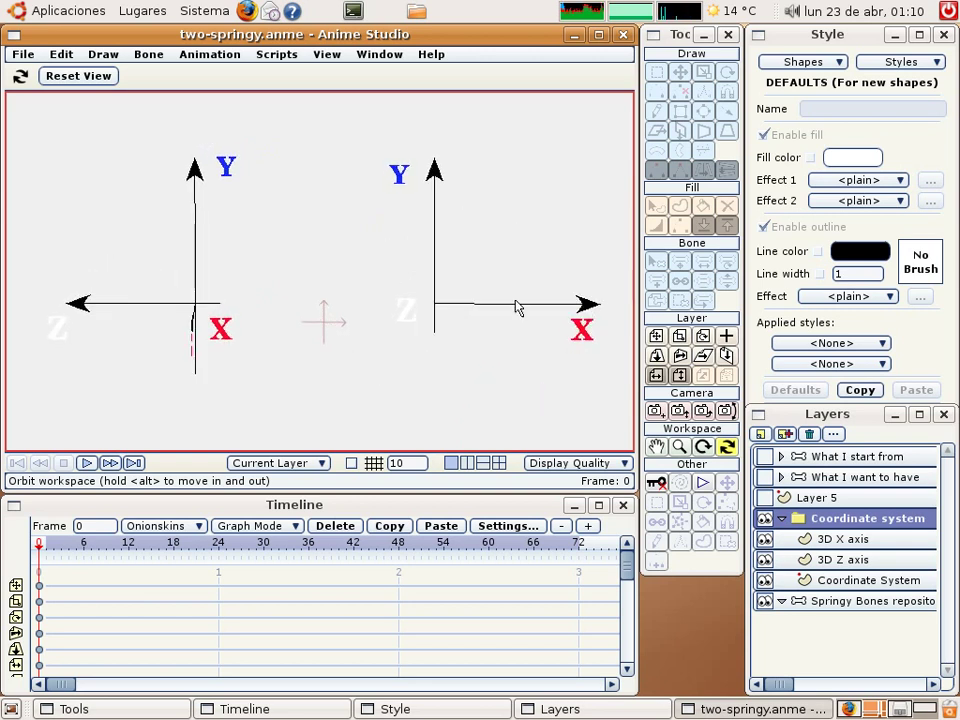
pyautogui.moveTo(517, 306)
pyautogui.mouseDown()
pyautogui.moveTo(429, 300)
pyautogui.moveTo(510, 306)
pyautogui.mouseUp()
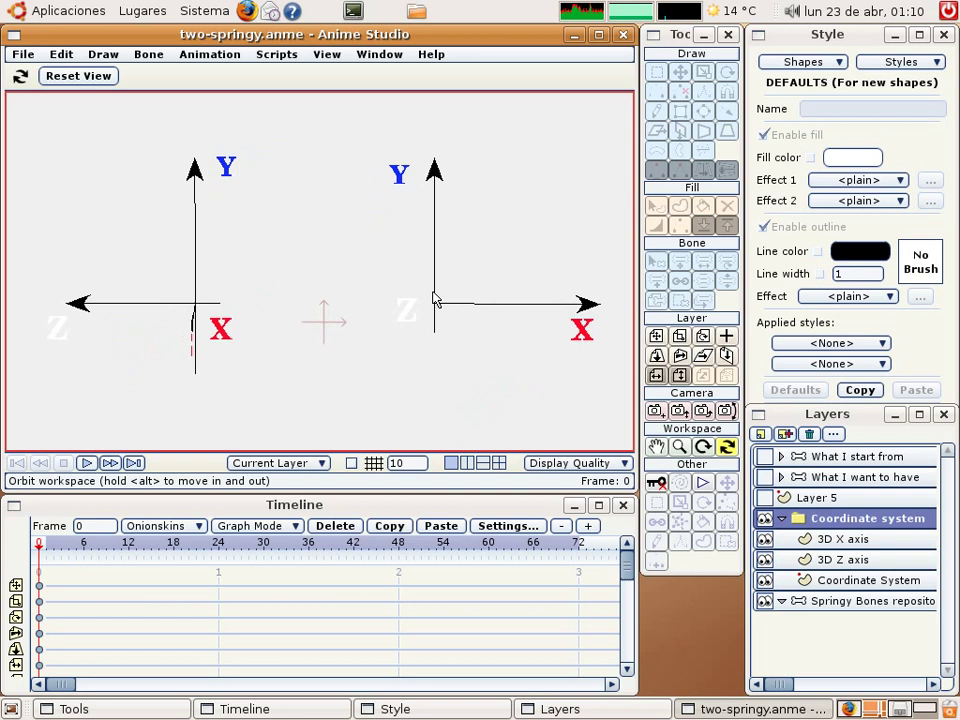
pyautogui.moveTo(563, 294); pyautogui.dragTo(499, 319)
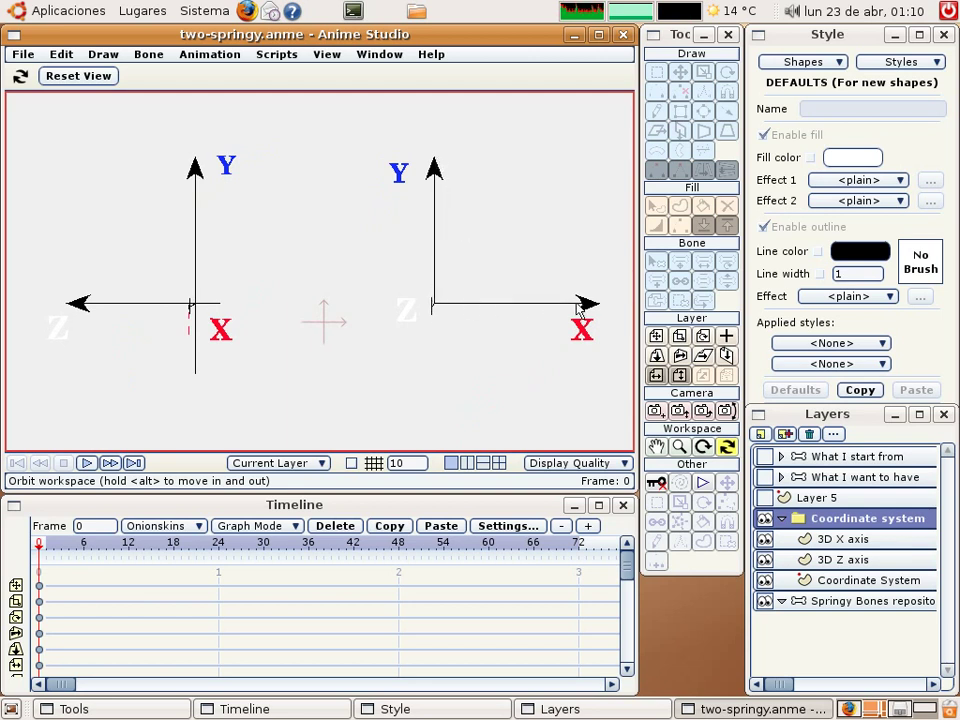
pyautogui.moveTo(580, 312); pyautogui.dragTo(456, 311)
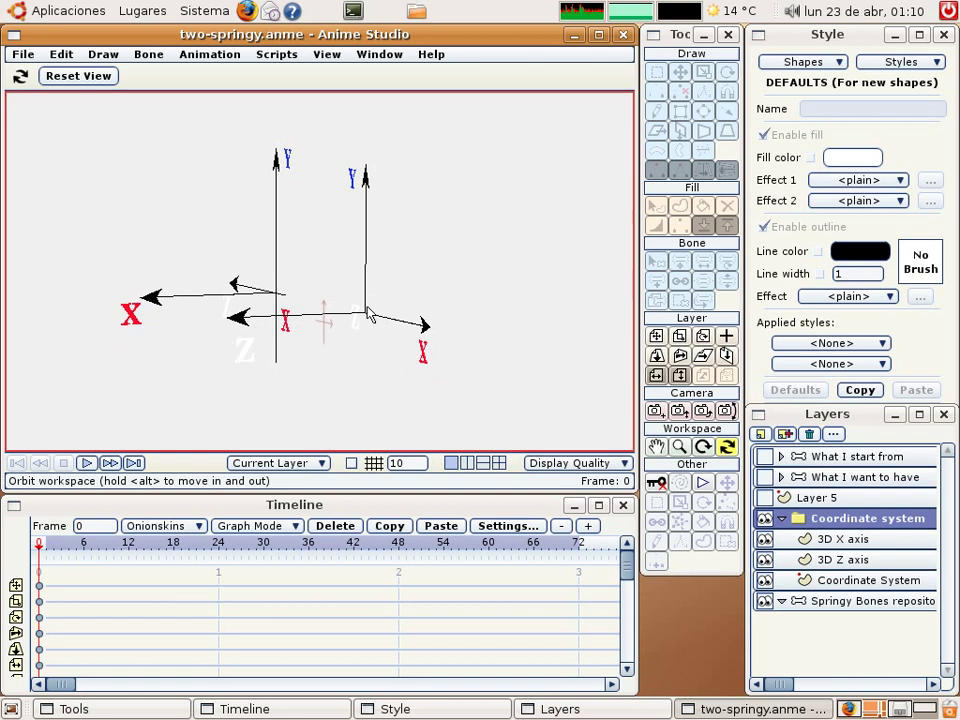
pyautogui.moveTo(367, 314); pyautogui.dragTo(478, 317)
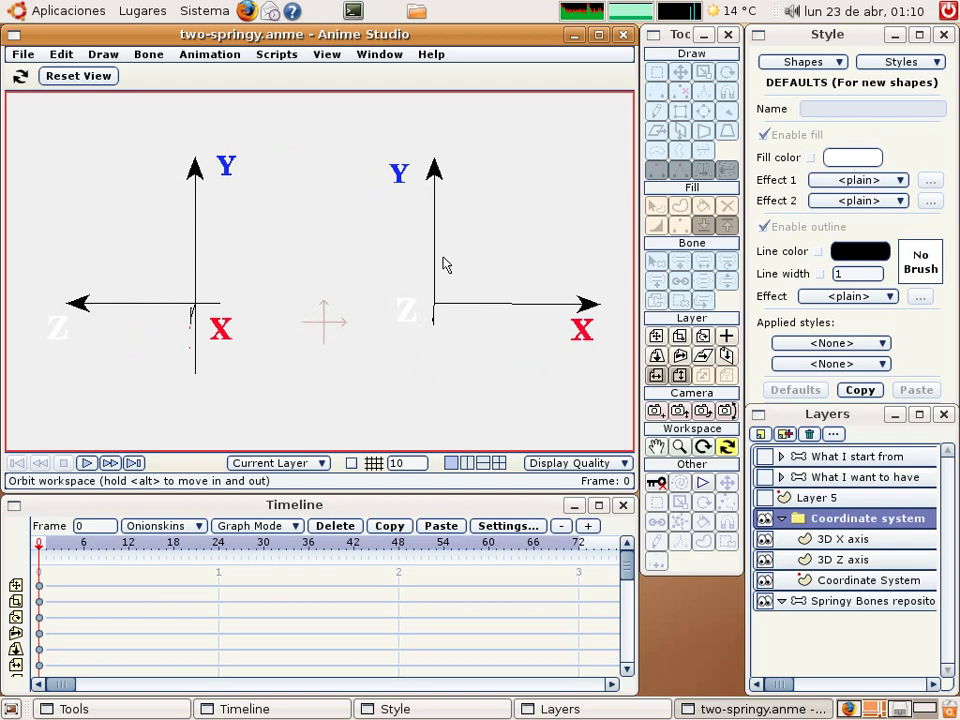
pyautogui.moveTo(543, 231); pyautogui.dragTo(424, 216)
pyautogui.moveTo(412, 289); pyautogui.dragTo(330, 262)
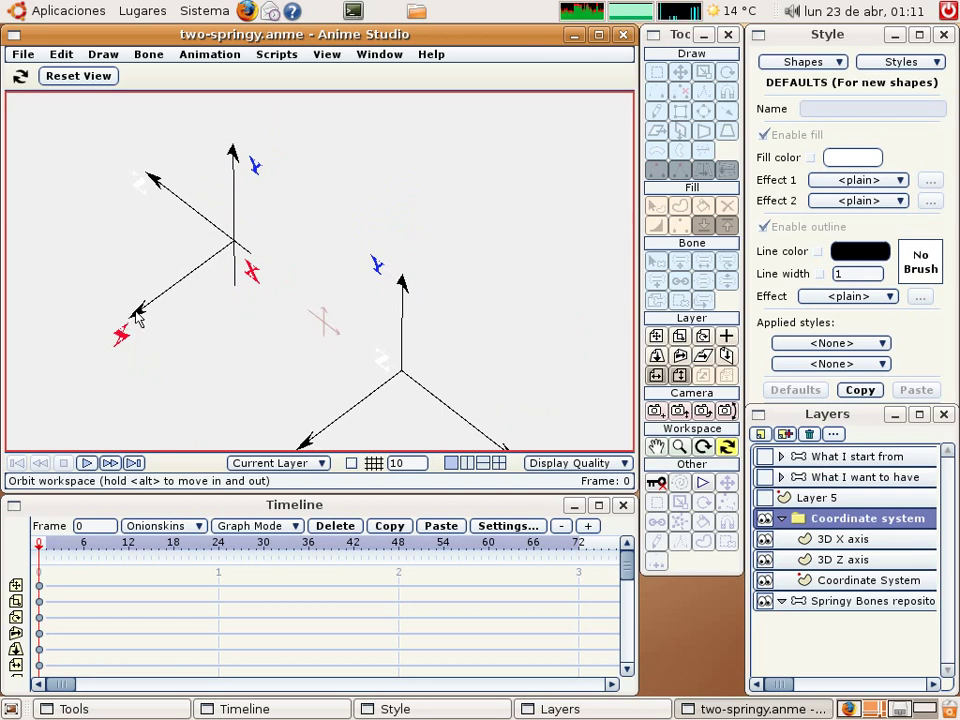
pyautogui.moveTo(398, 419); pyautogui.dragTo(478, 327)
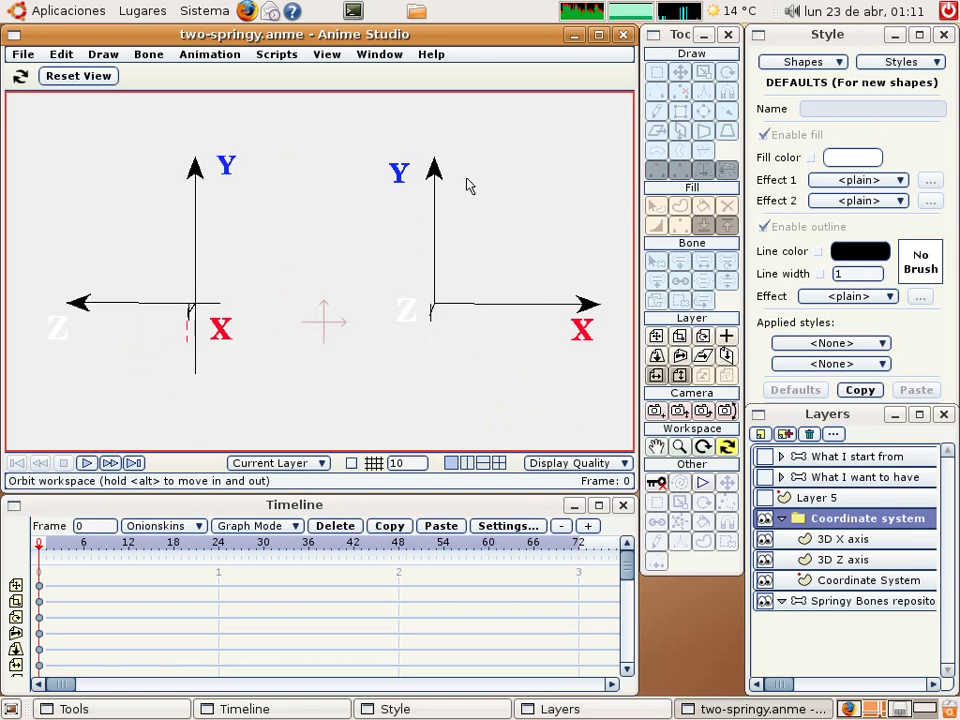
# - Reset the view, zoom and orbit briefly, then reset again to centre both axis systems in the camera frame
pyautogui.click(79, 76)
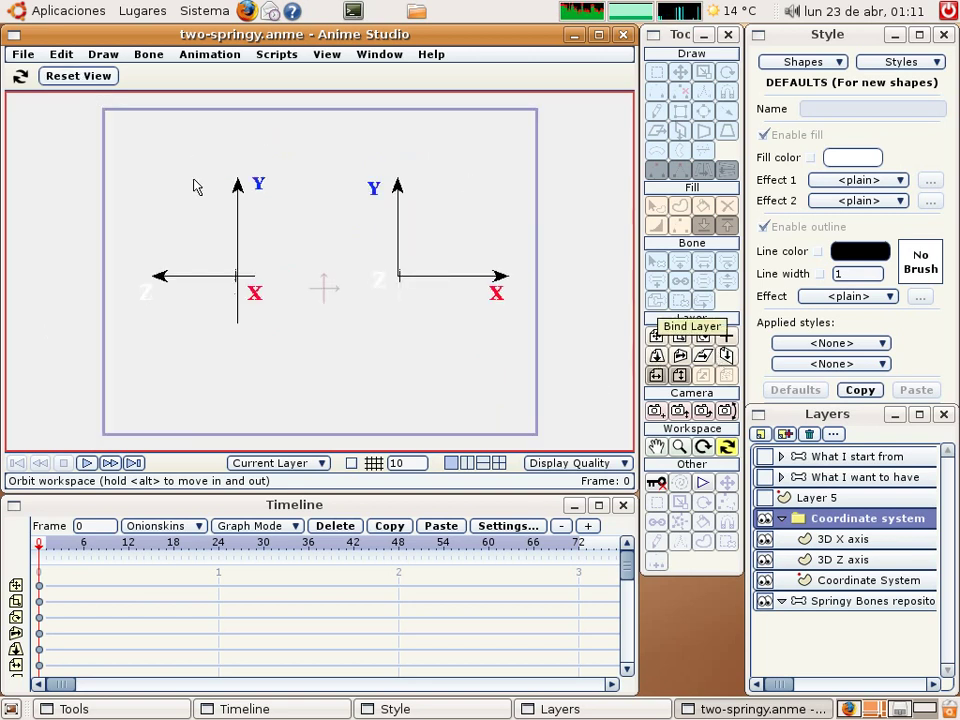
pyautogui.scroll(1, 196, 187)
pyautogui.scroll(-1, 330, 275)
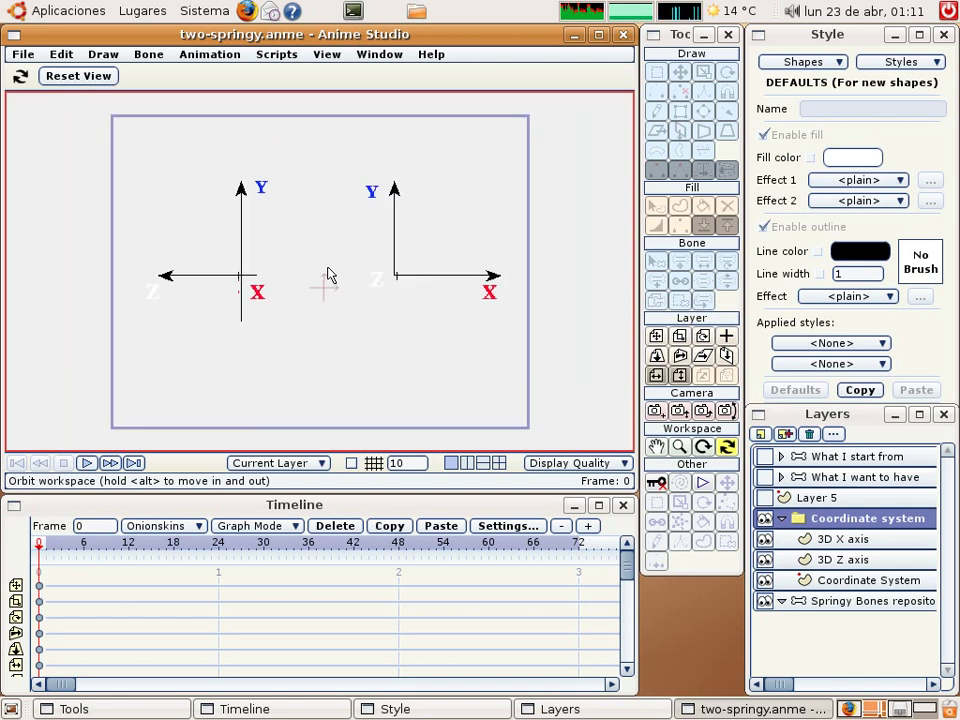
pyautogui.moveTo(330, 275); pyautogui.dragTo(326, 272)
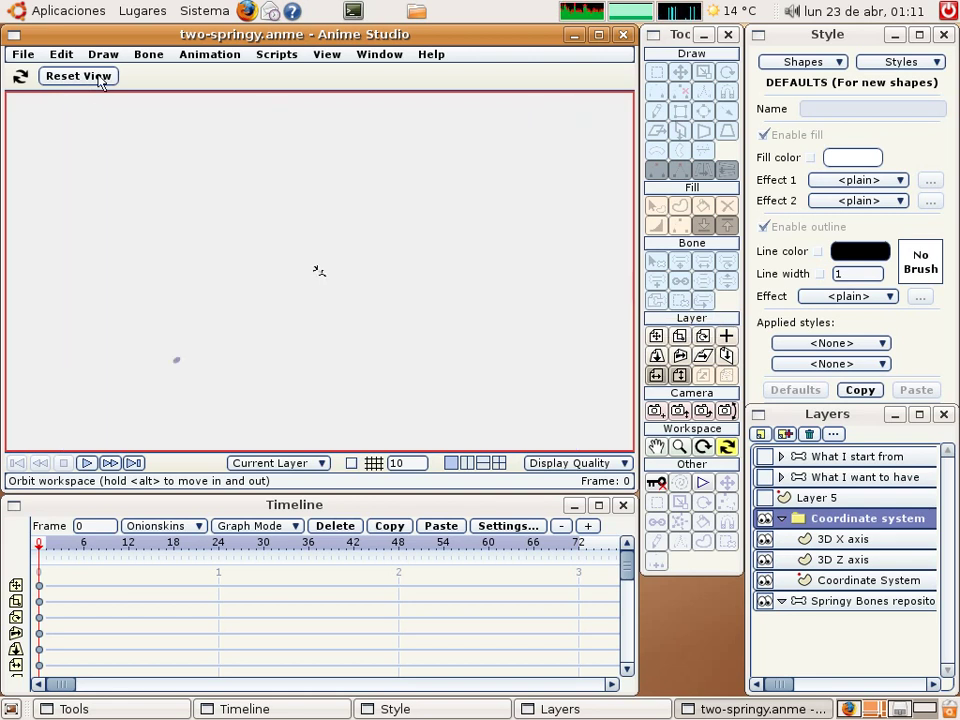
pyautogui.click(101, 76)
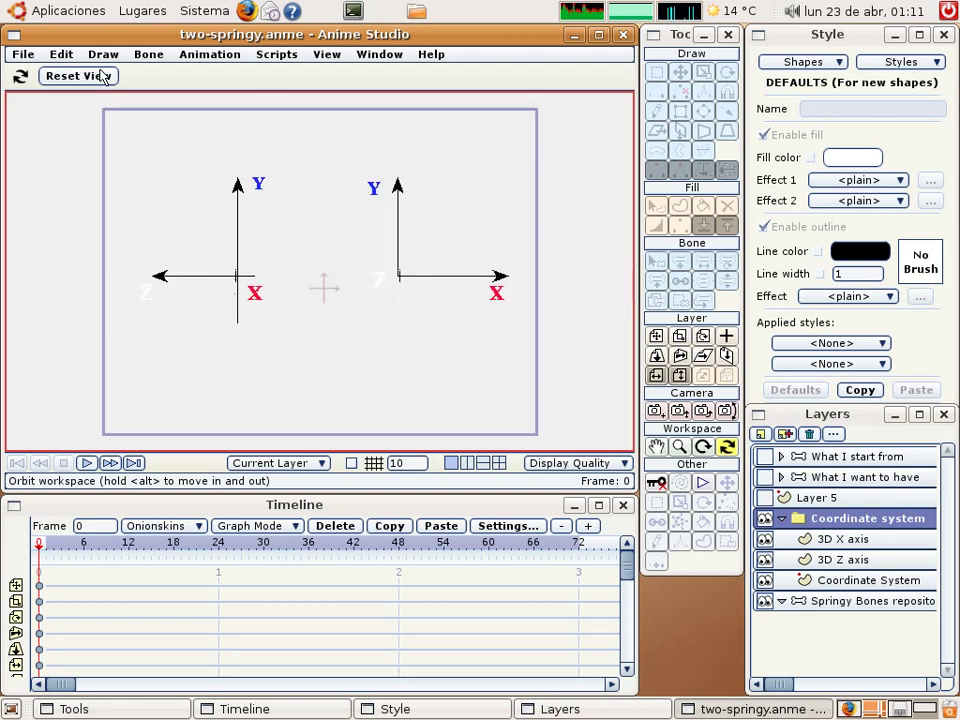
# - Show and select the What I want to have layer, then orbit and pan toward its springy bones
pyautogui.click(766, 479)
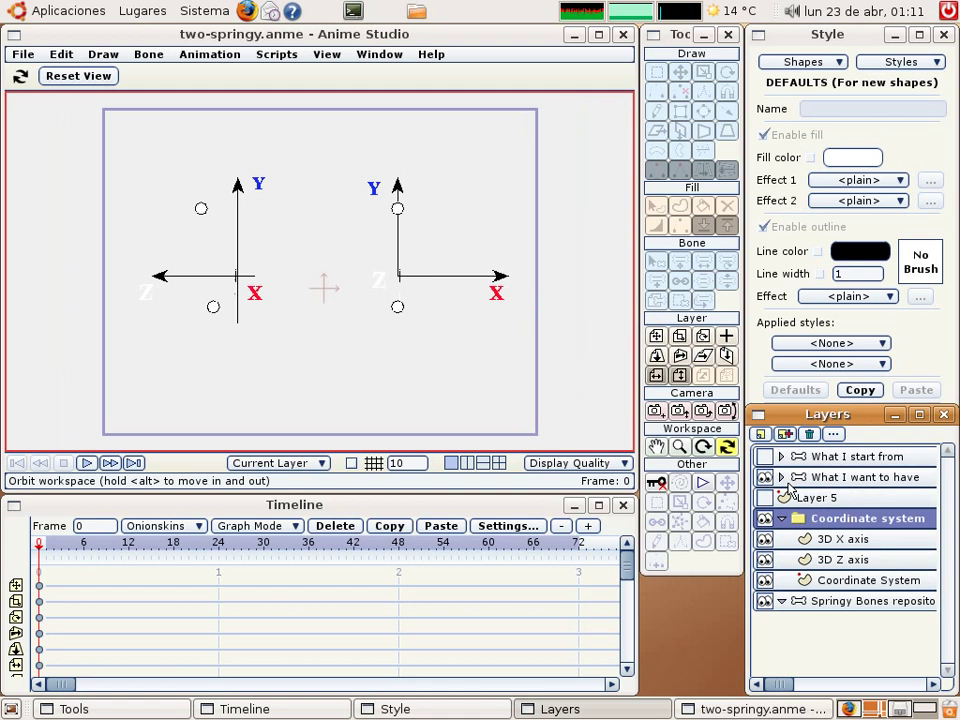
pyautogui.click(820, 479)
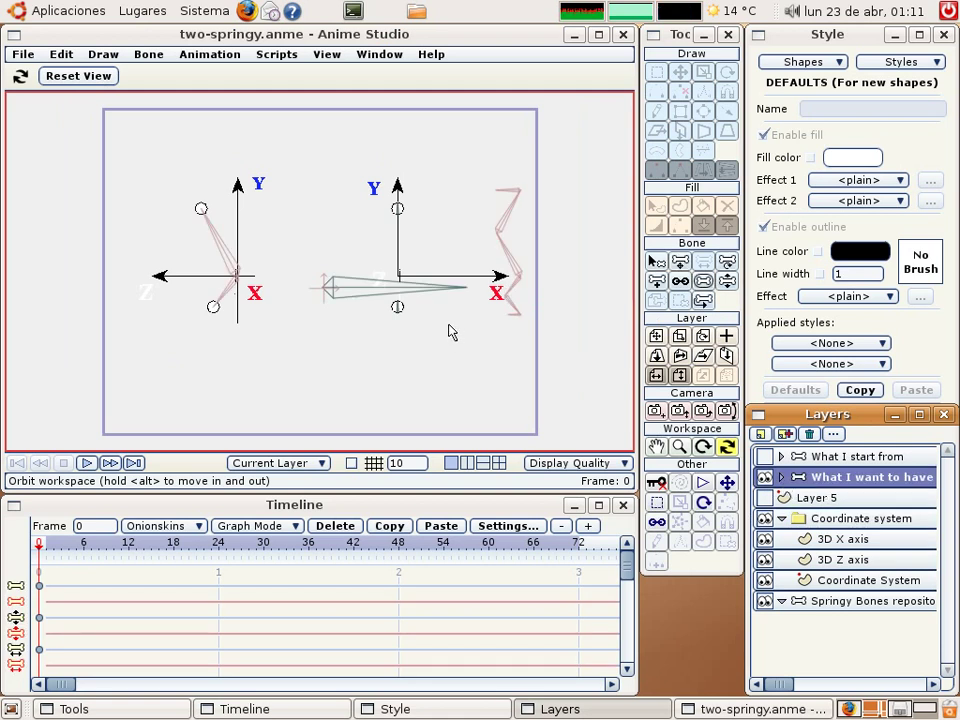
pyautogui.moveTo(451, 332); pyautogui.dragTo(390, 315)
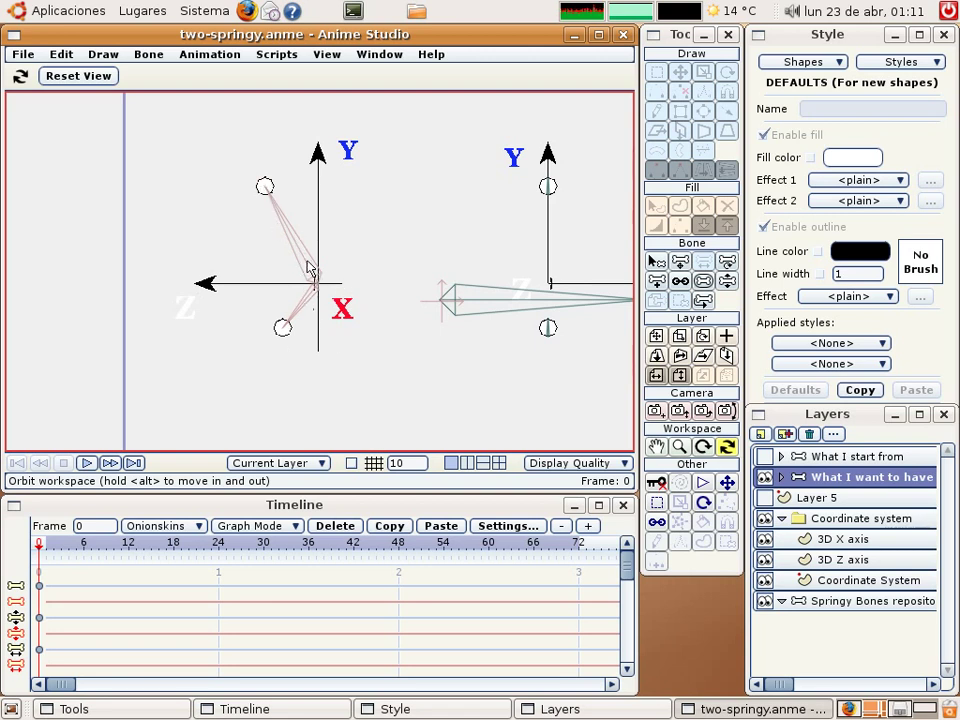
pyautogui.moveTo(326, 251); pyautogui.dragTo(538, 285)
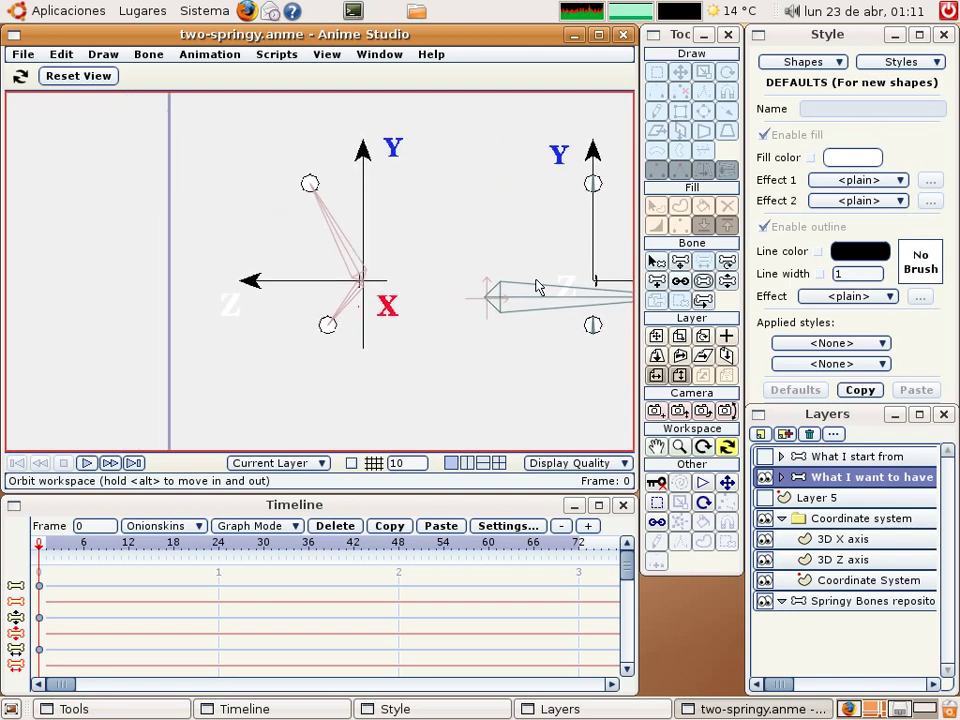
pyautogui.press('z')
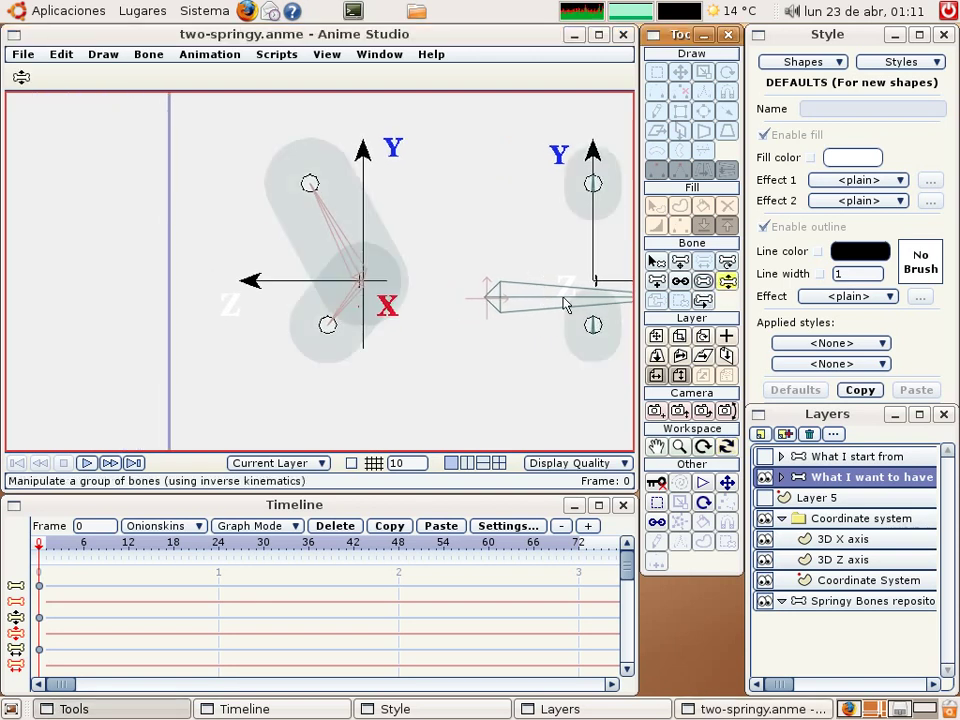
pyautogui.moveTo(537, 304); pyautogui.dragTo(616, 312, button='right')
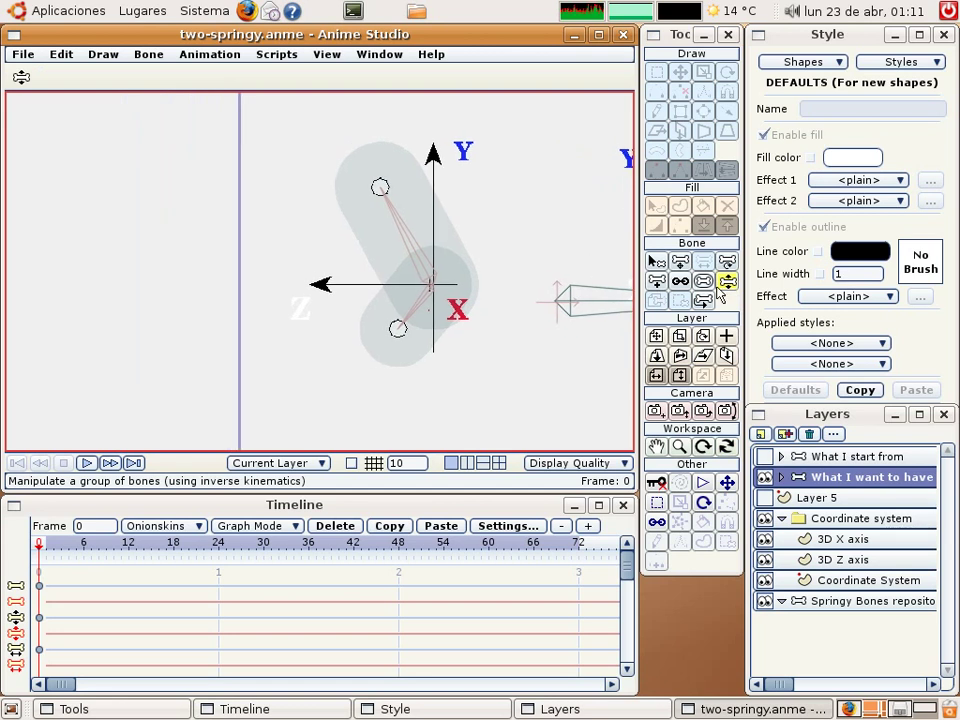
pyautogui.moveTo(614, 314); pyautogui.dragTo(543, 268)
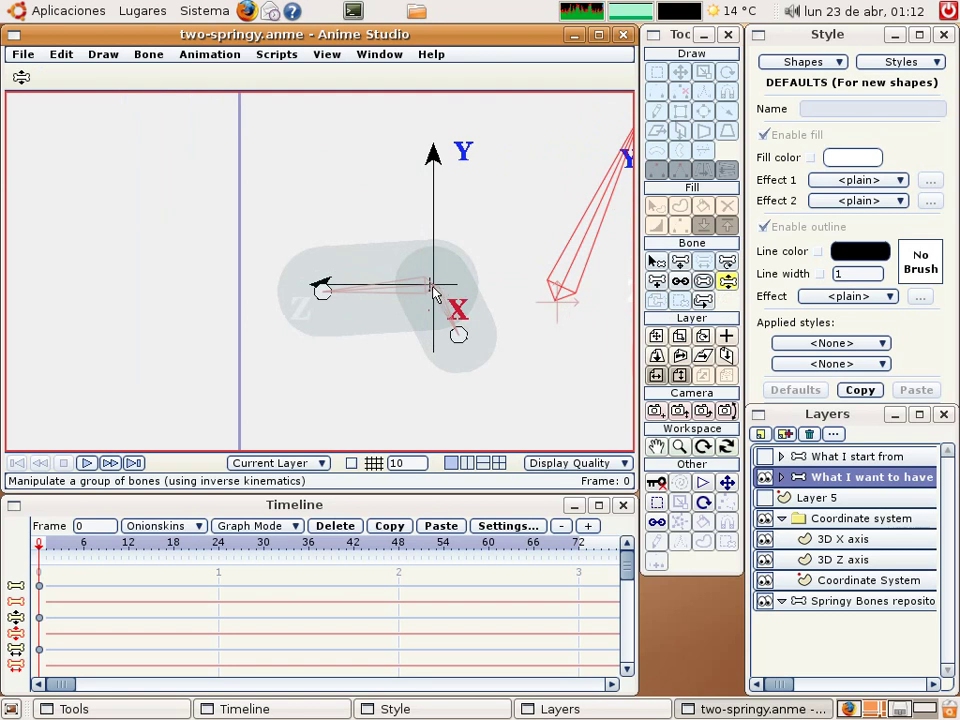
pyautogui.moveTo(590, 225); pyautogui.dragTo(590, 297)
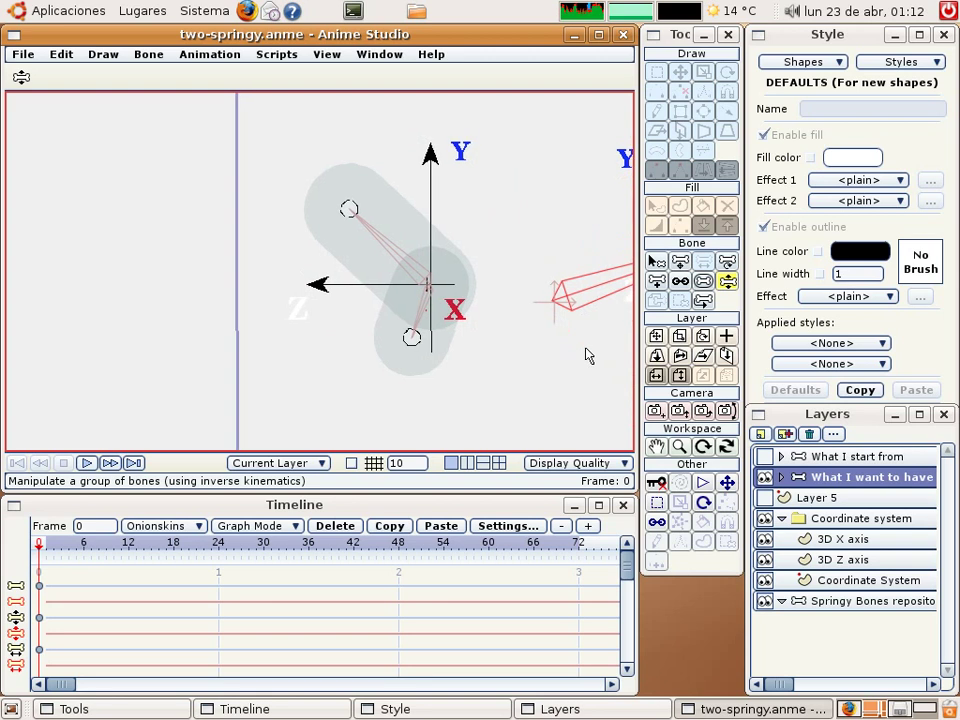
pyautogui.moveTo(587, 358); pyautogui.dragTo(246, 360, button='right')
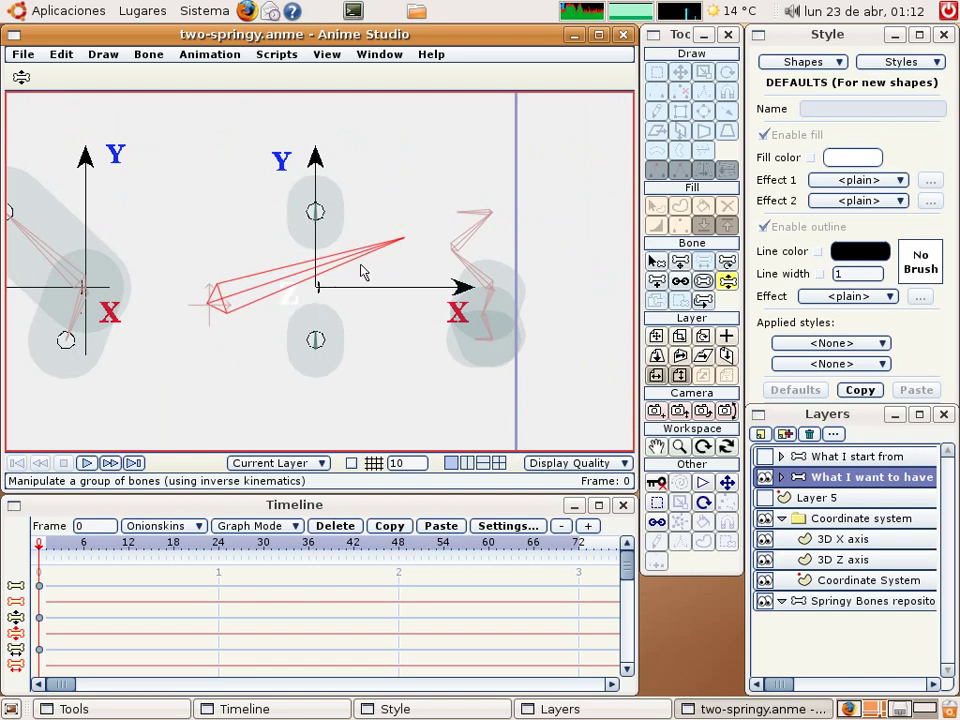
pyautogui.moveTo(383, 248); pyautogui.dragTo(197, 257)
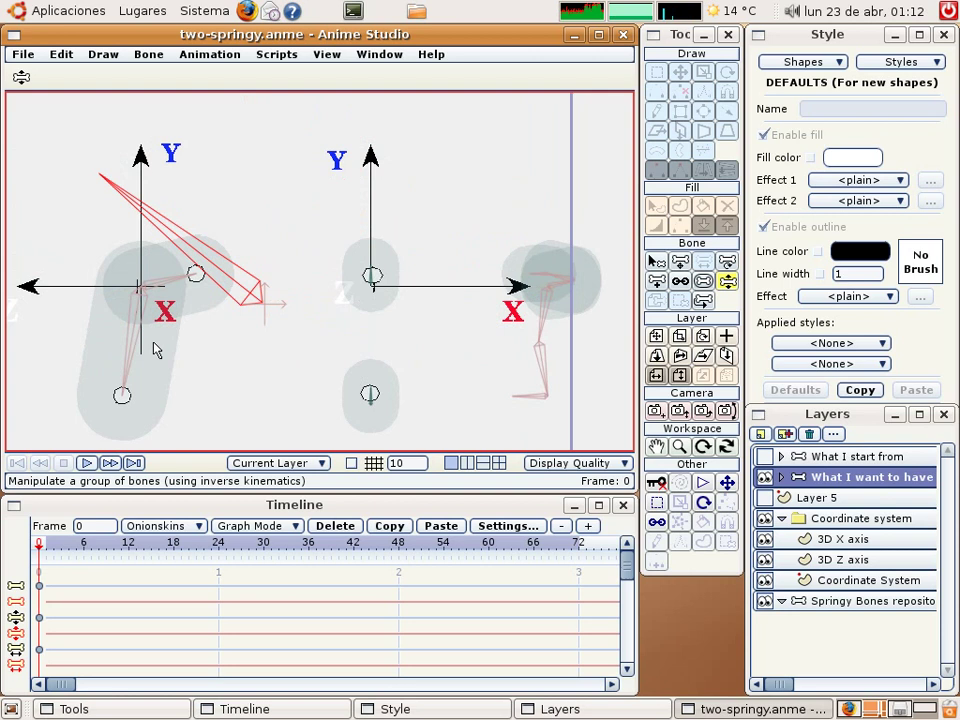
pyautogui.moveTo(124, 150); pyautogui.dragTo(519, 306)
pyautogui.moveTo(519, 306); pyautogui.dragTo(434, 306, button='right')
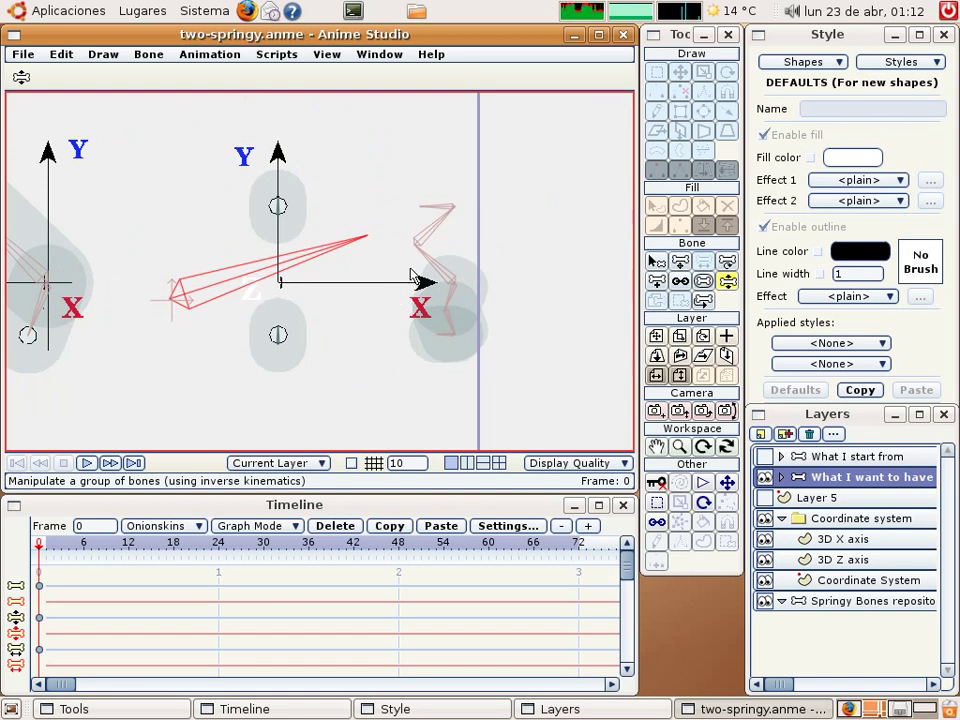
pyautogui.scroll(5, 456, 328)
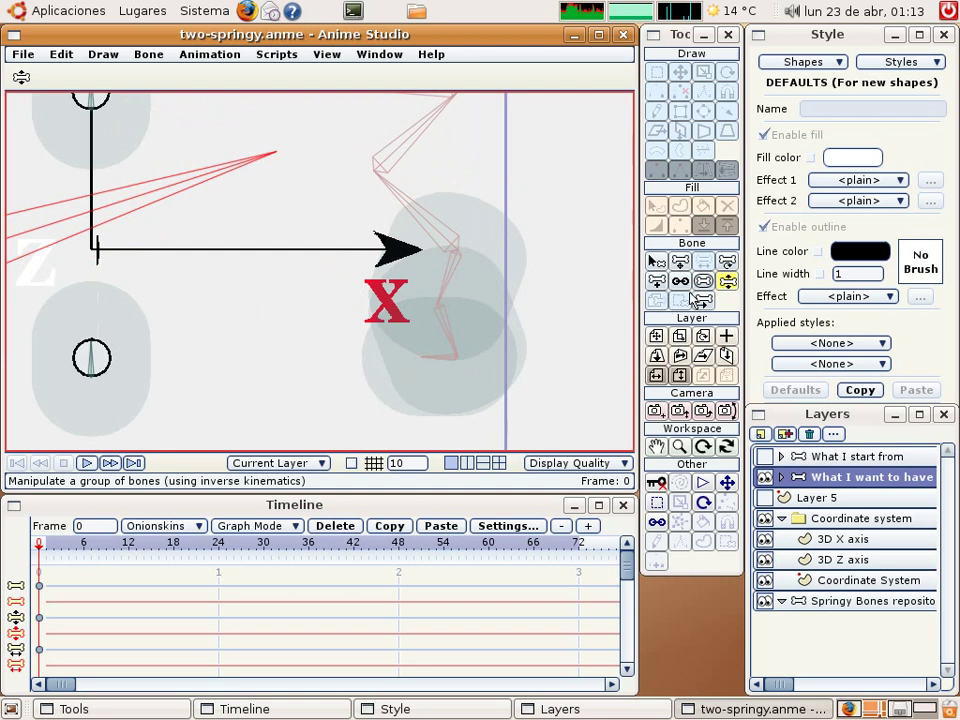
# - Lasso the lower leg-chain bones and change their bone strength to 0
pyautogui.click(656, 503)
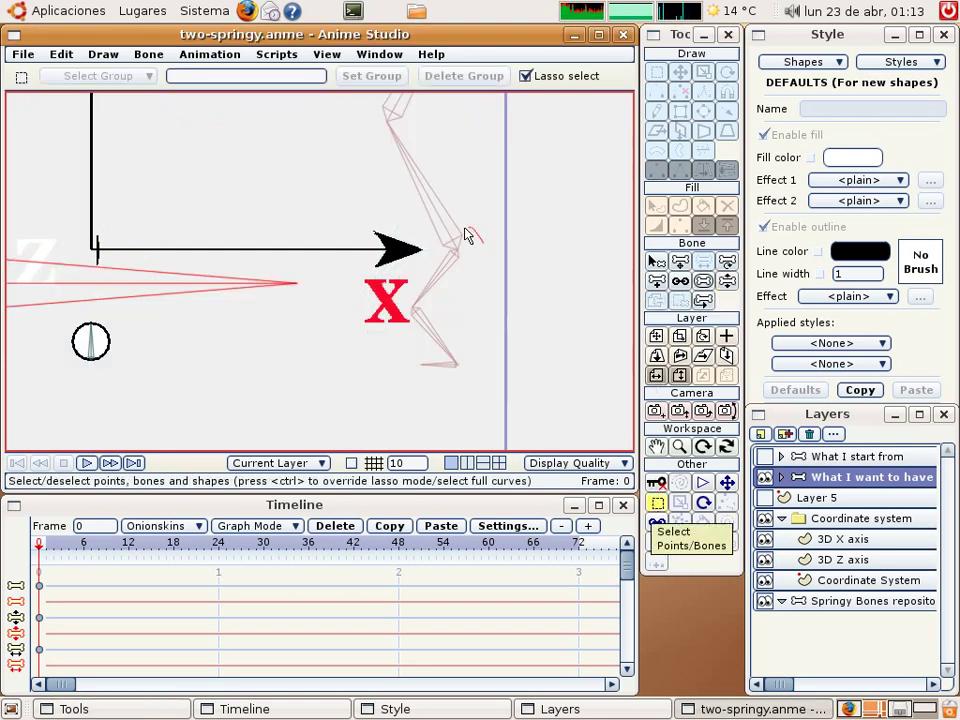
pyautogui.moveTo(465, 236)
pyautogui.mouseDown()
pyautogui.moveTo(362, 381)
pyautogui.moveTo(529, 317)
pyautogui.moveTo(470, 238)
pyautogui.mouseUp()
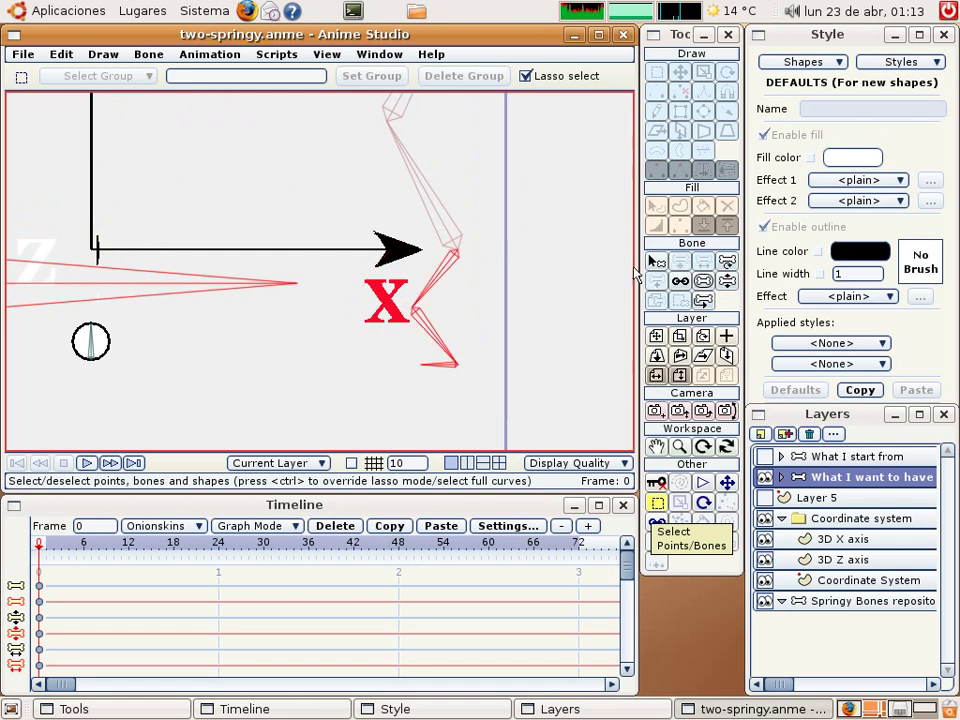
pyautogui.click(704, 281)
pyautogui.doubleClick(268, 78)
pyautogui.write('0.65')
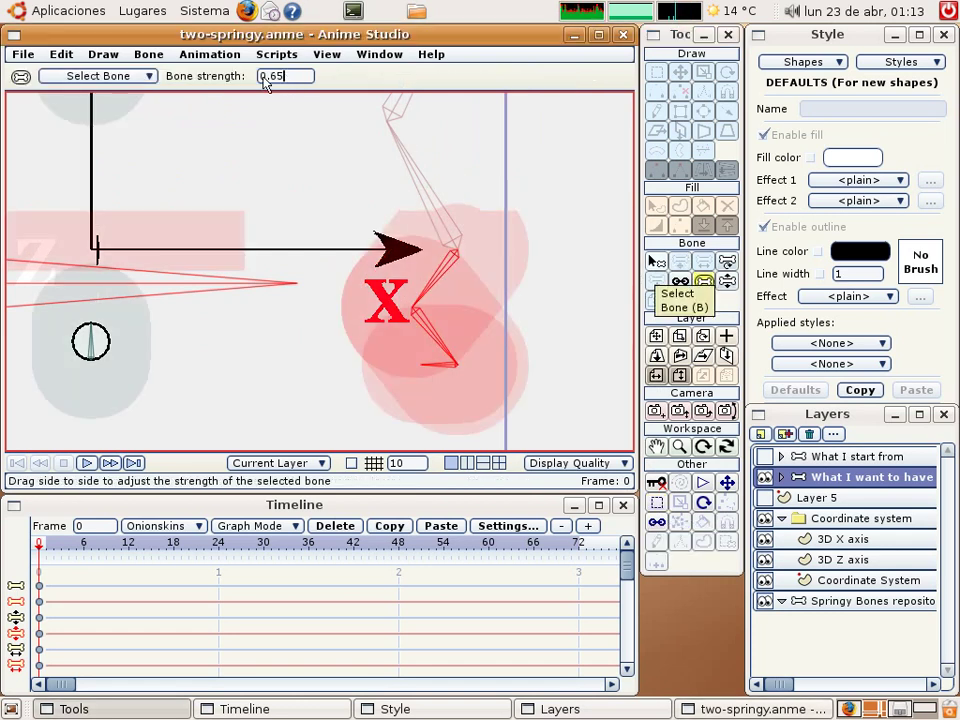
pyautogui.doubleClick(268, 77)
pyautogui.write('0')
pyautogui.press('Return')
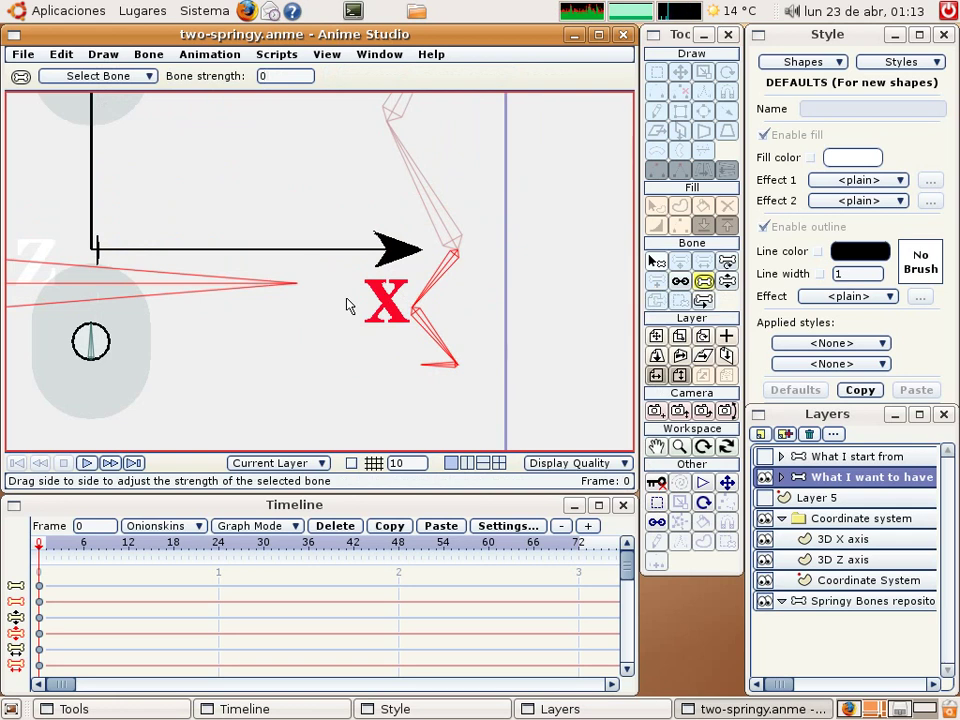
# - Zoom out, raise the horizontal master bone's tip up-right to test the springs, then hide What I want to have
pyautogui.press('z')
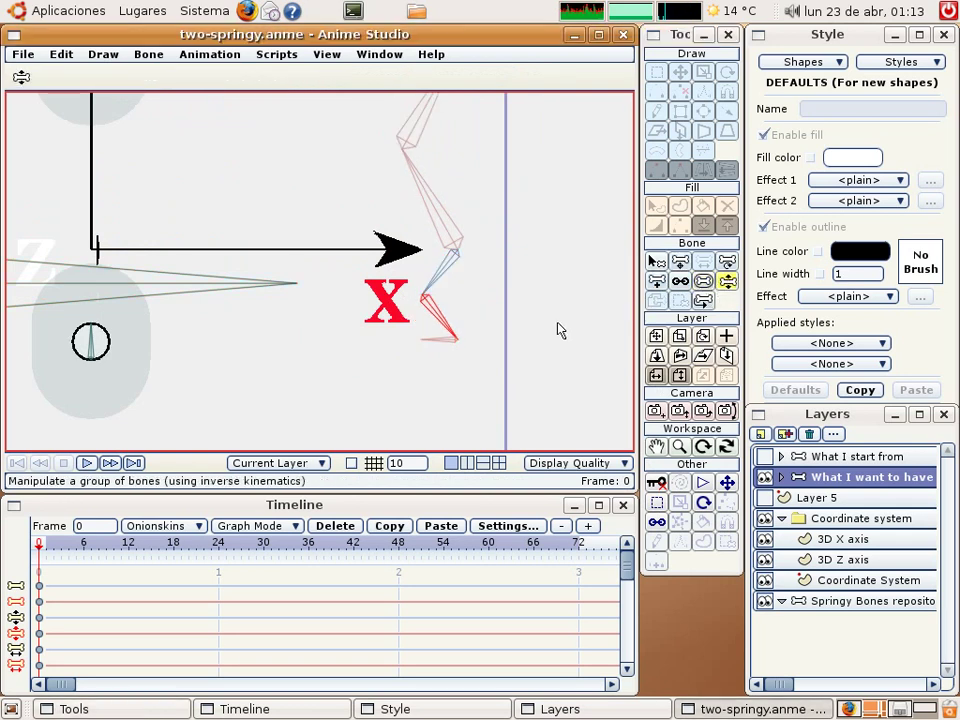
pyautogui.scroll(-3, 559, 330)
pyautogui.moveTo(349, 384); pyautogui.dragTo(433, 371, button='right')
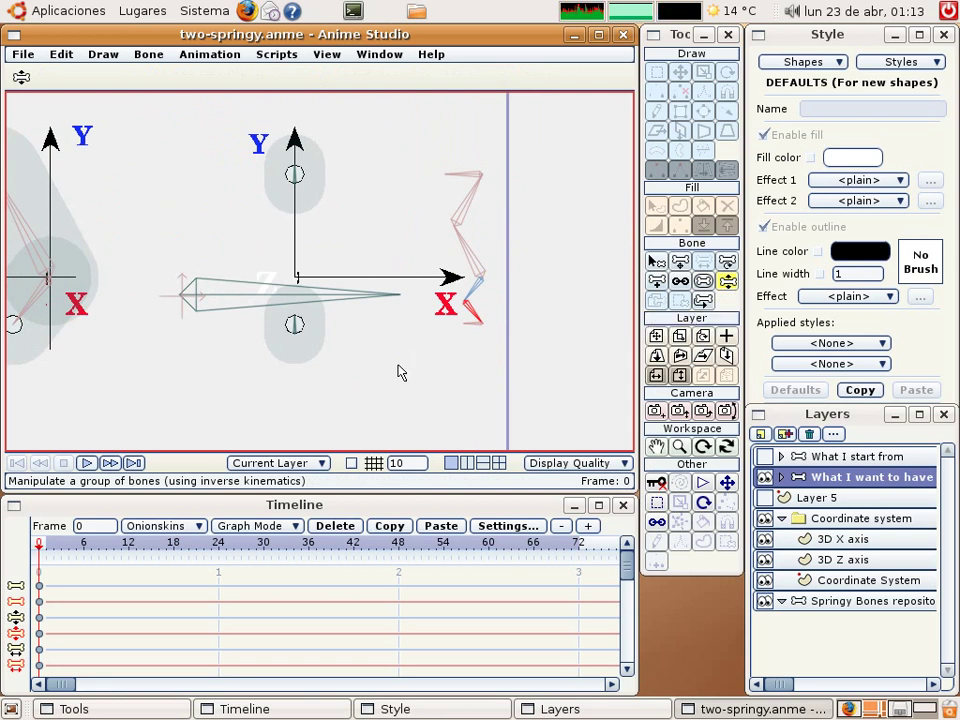
pyautogui.moveTo(411, 374); pyautogui.dragTo(486, 381, button='right')
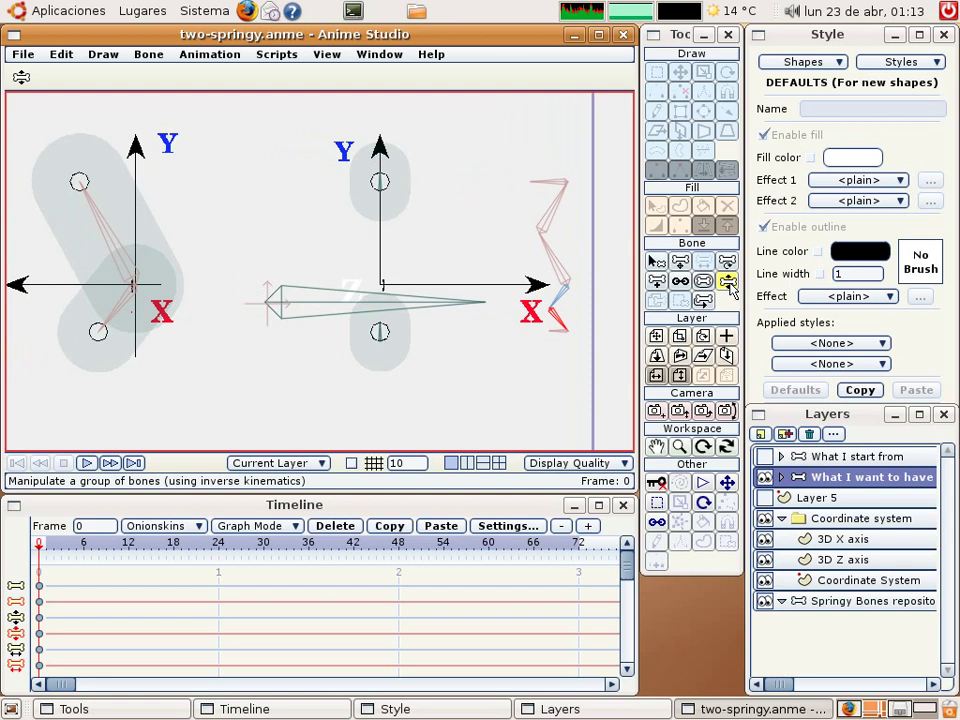
pyautogui.moveTo(485, 298); pyautogui.dragTo(472, 240)
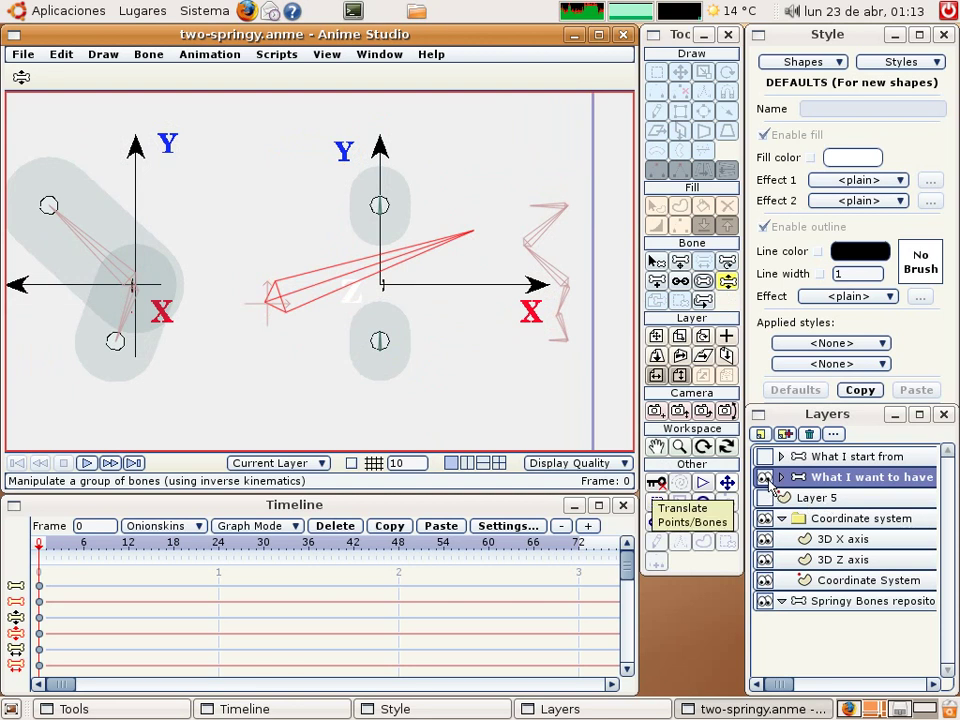
pyautogui.click(765, 478)
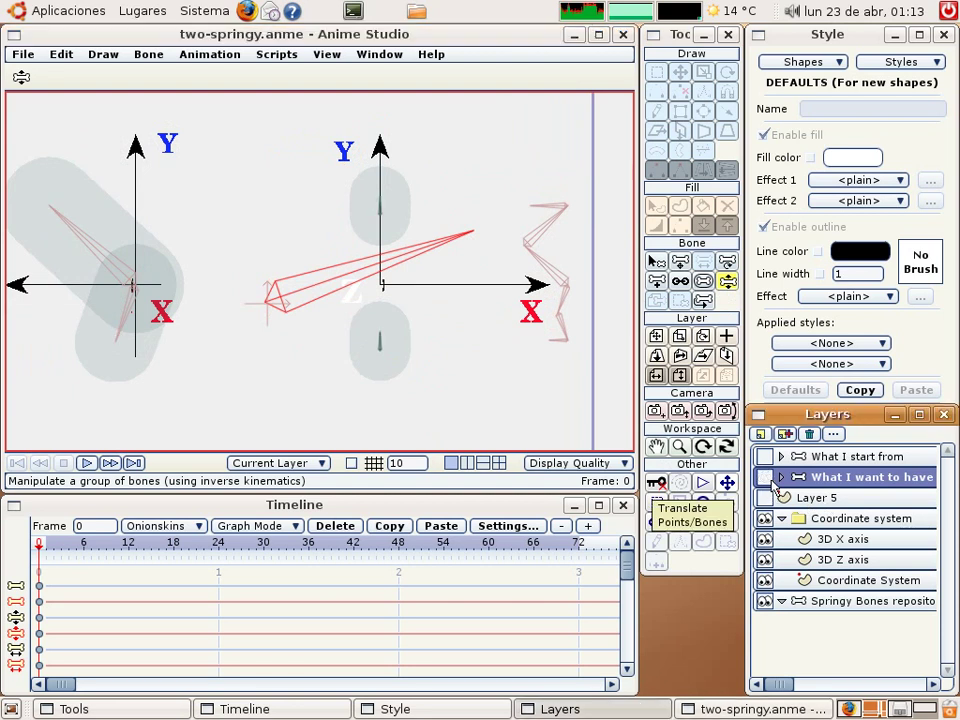
# - Make What I start from the current layer, pan the canvas, and choose the Select Bone tool
pyautogui.click(831, 461)
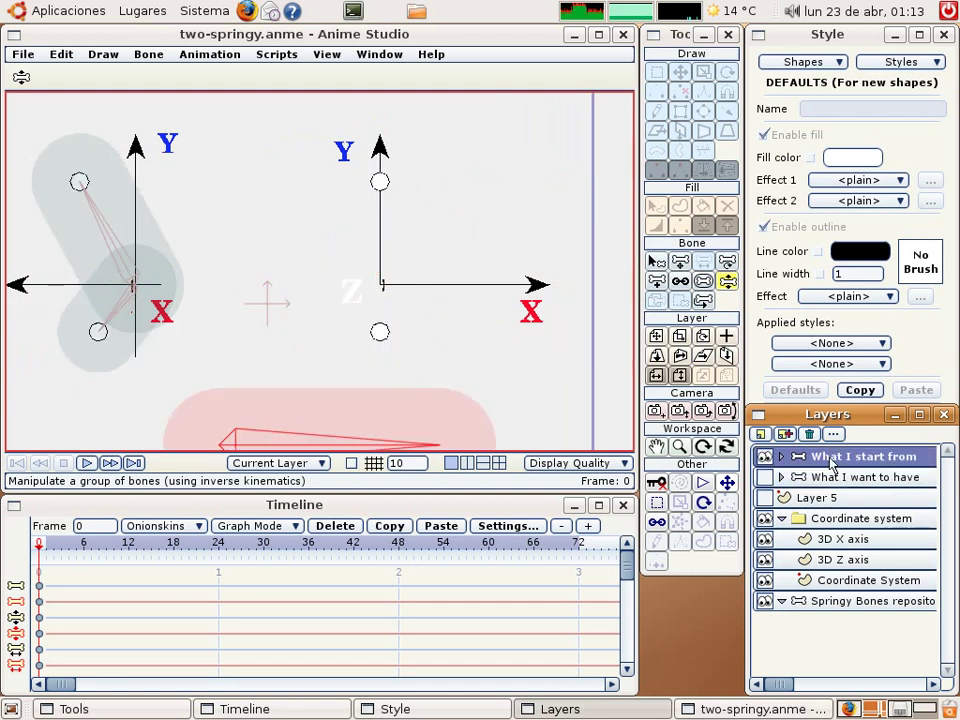
pyautogui.moveTo(489, 354); pyautogui.dragTo(503, 338, button='right')
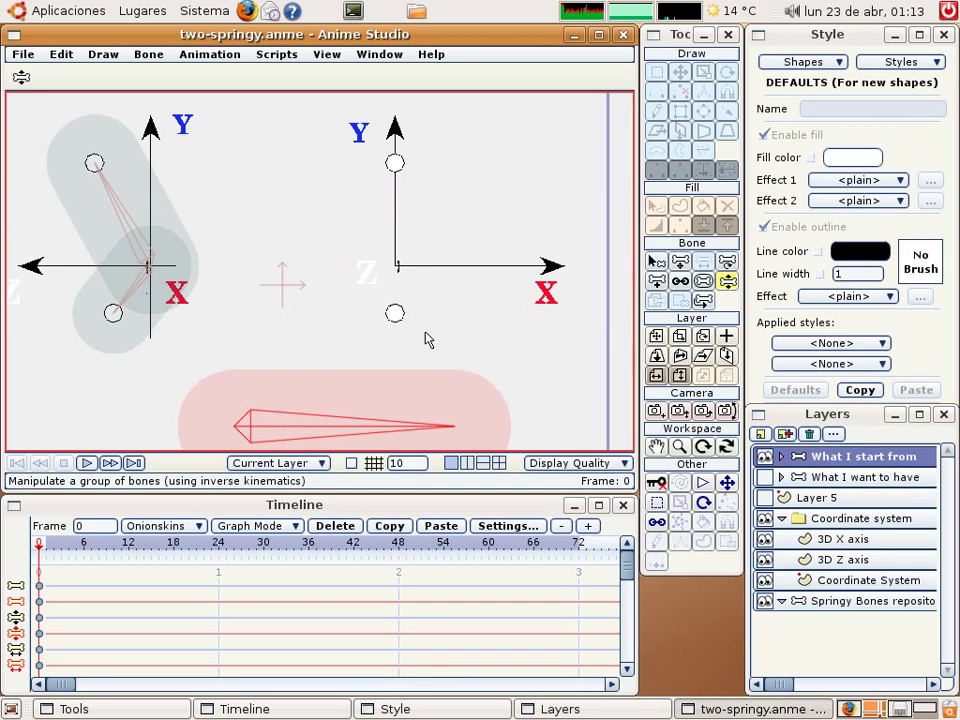
pyautogui.click(656, 262)
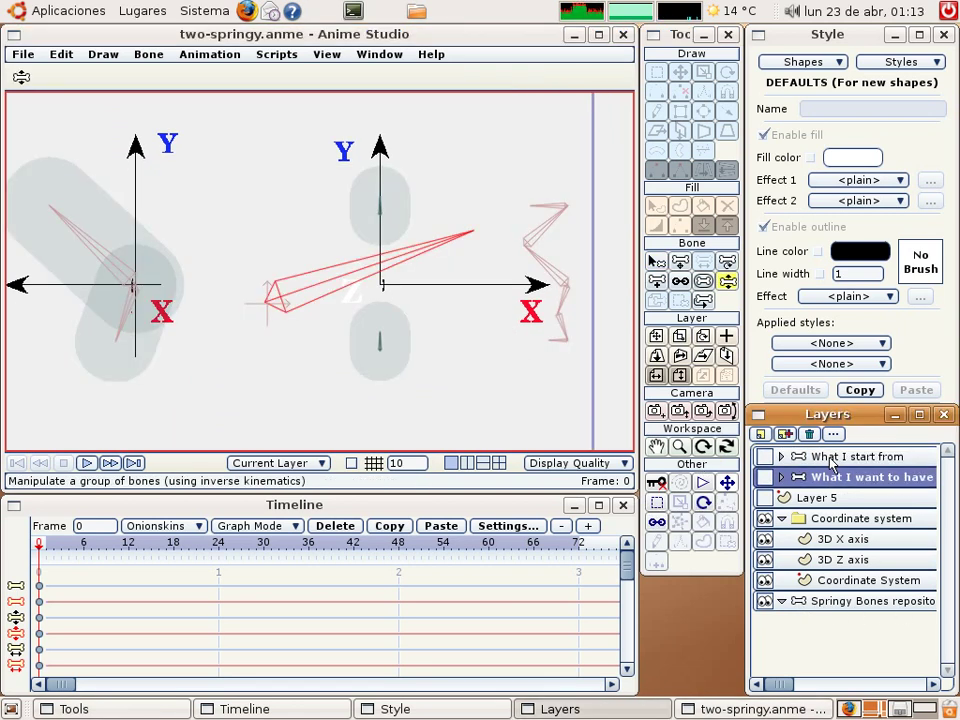
pyautogui.click(863, 456)
pyautogui.moveTo(488, 356); pyautogui.dragTo(503, 336, button='right')
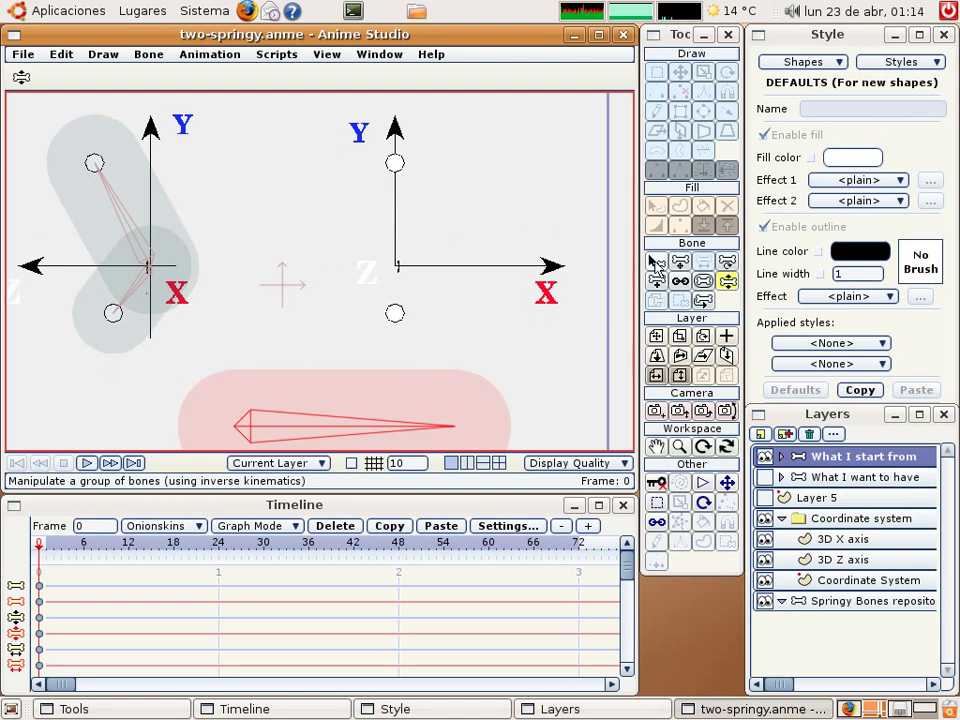
pyautogui.press('b')
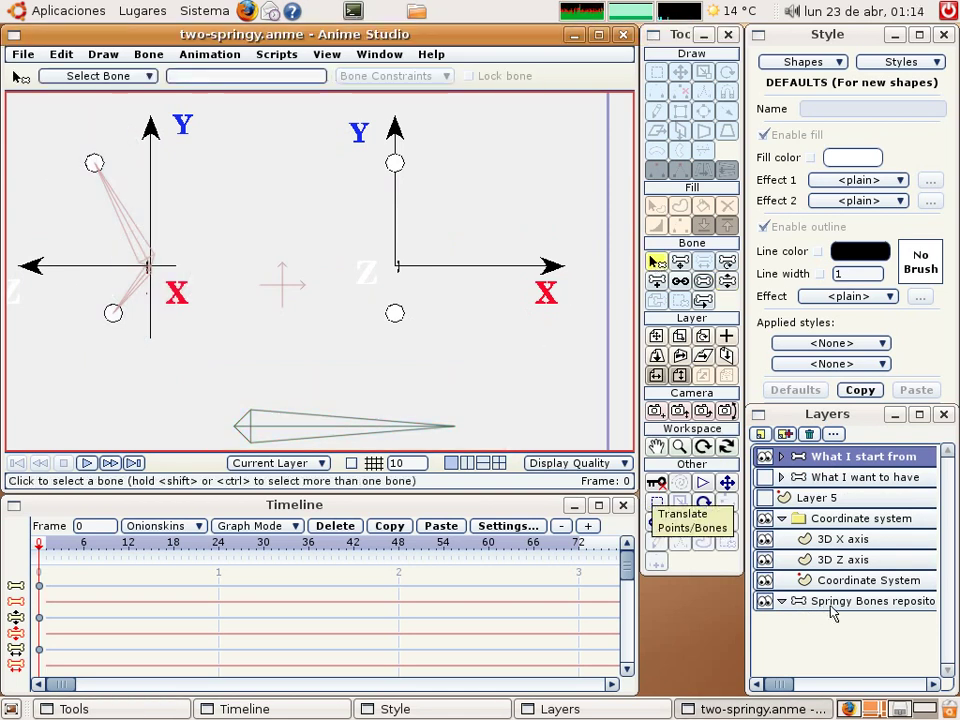
# - Activate the Springy Bones repository layer with the Reparent Bone tool and pan to view its chains
pyautogui.click(901, 603)
pyautogui.moveTo(563, 375); pyautogui.dragTo(427, 388, button='right')
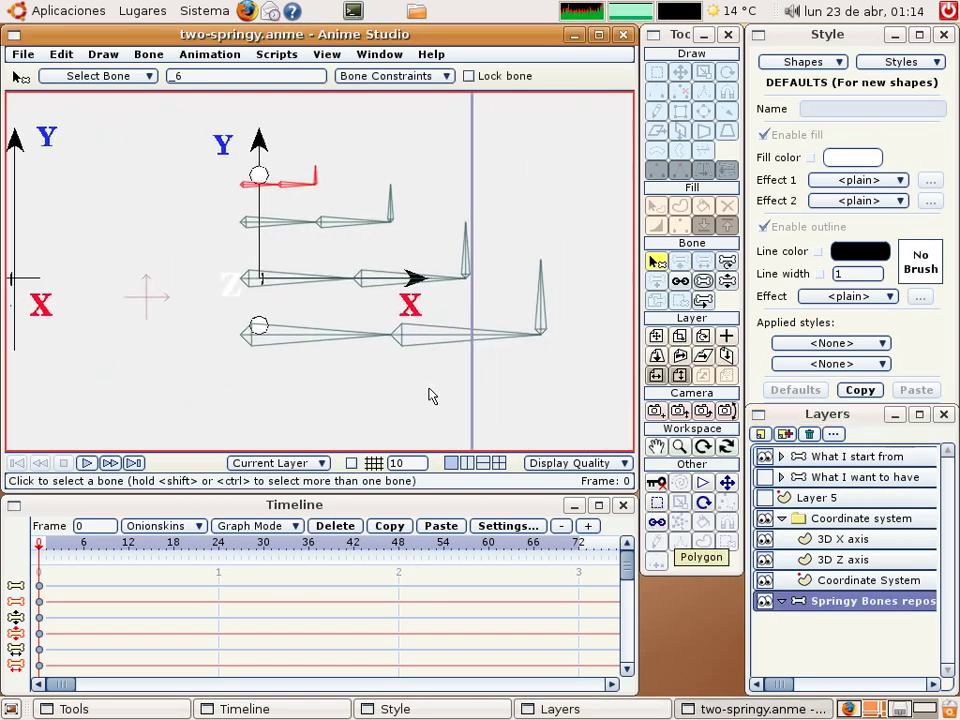
pyautogui.click(681, 282)
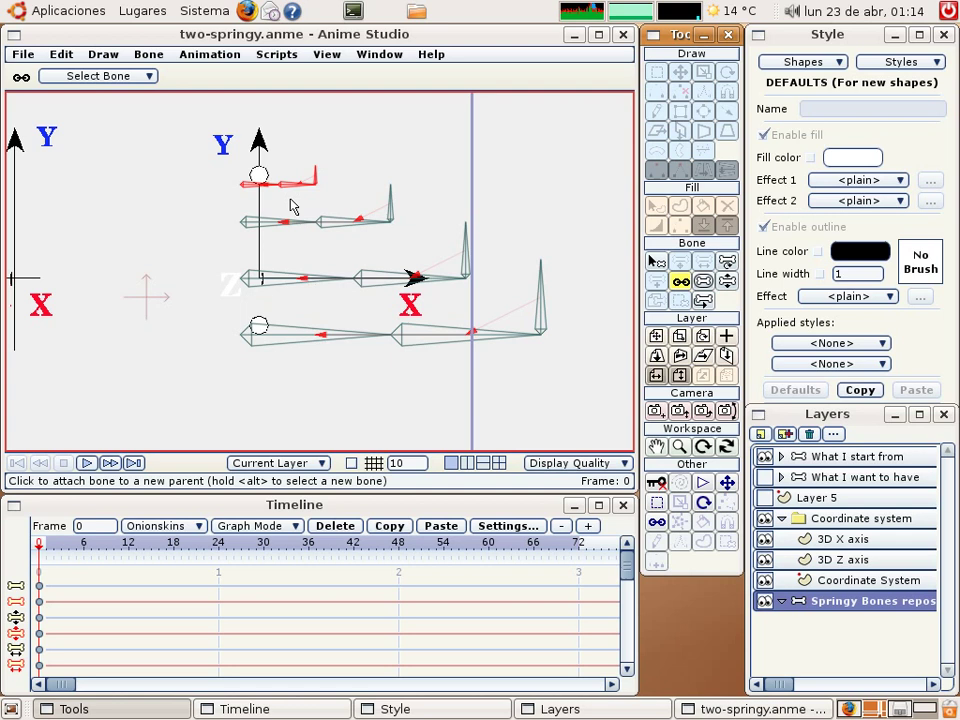
pyautogui.click(832, 458)
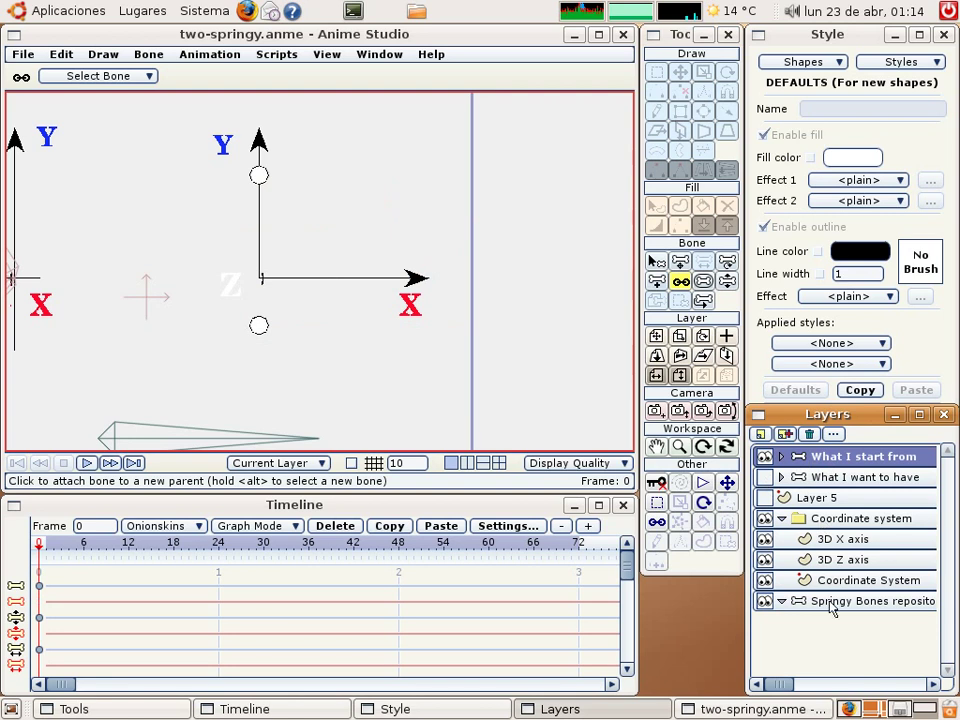
pyautogui.click(800, 601)
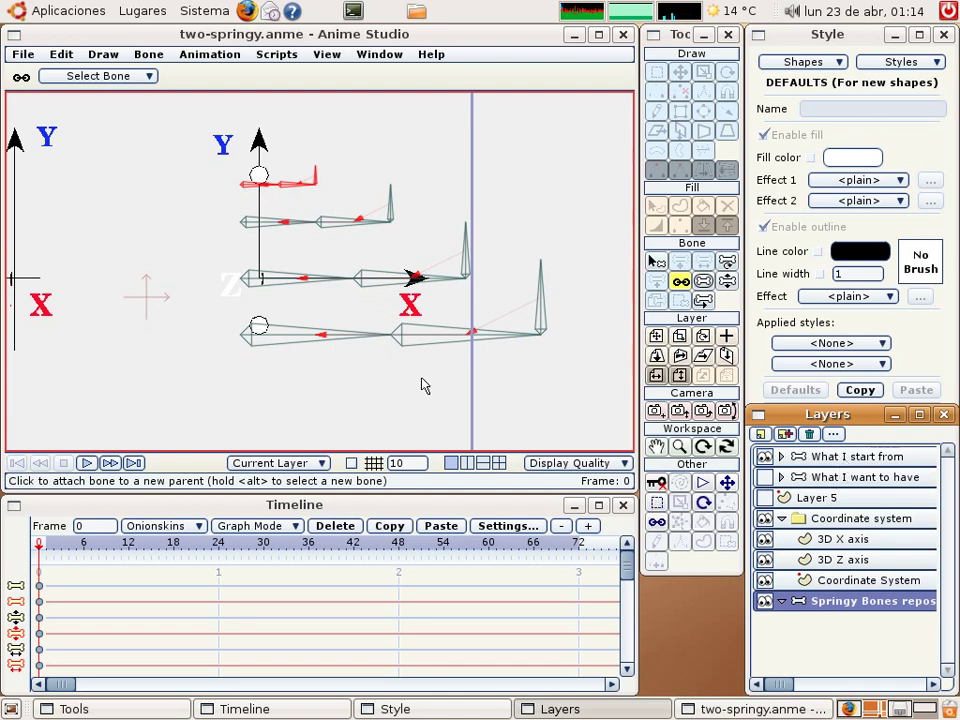
pyautogui.moveTo(283, 352); pyautogui.dragTo(444, 349, button='right')
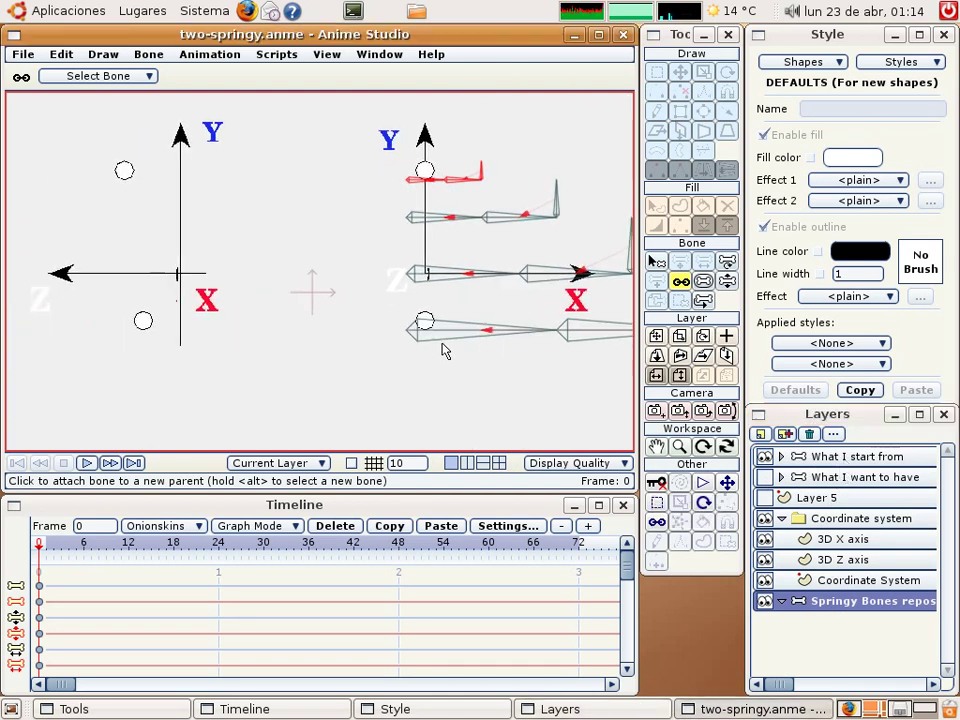
# - Show Layer 5's green shape, then zoom and pan so the repository chains sit beside the front-view rig
pyautogui.click(767, 498)
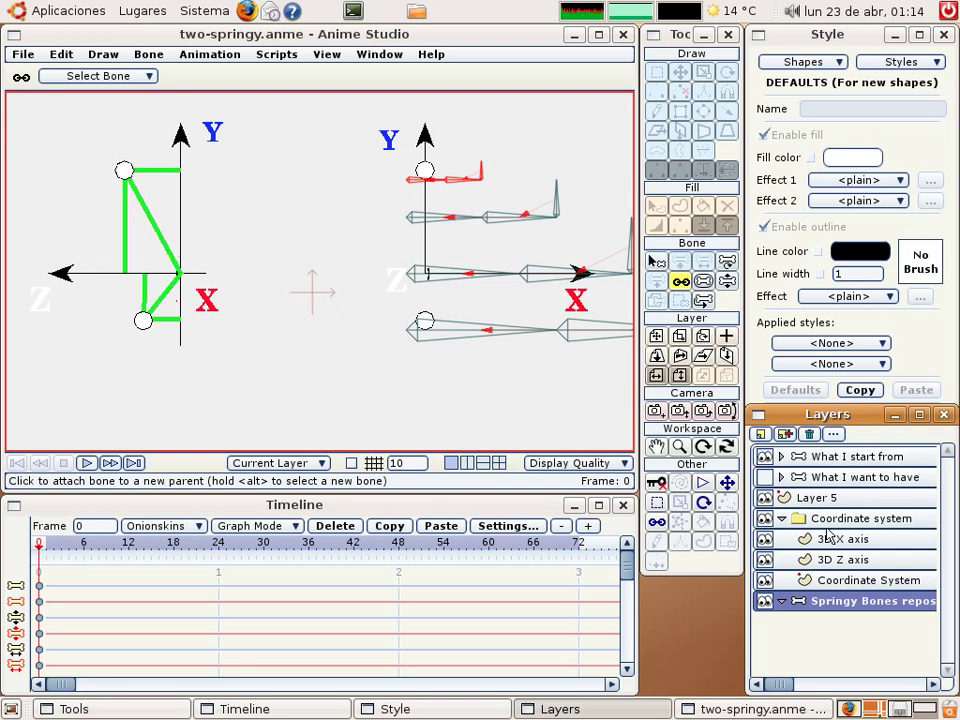
pyautogui.scroll(3, 279, 296)
pyautogui.moveTo(279, 296); pyautogui.dragTo(514, 360, button='right')
pyautogui.scroll(-2, 420, 330)
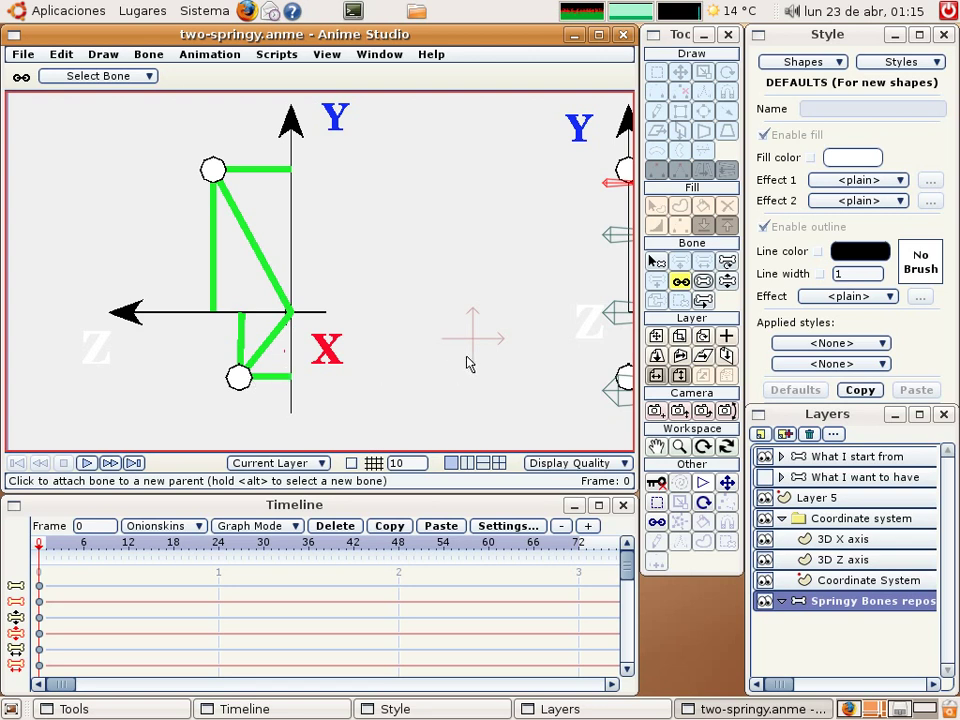
pyautogui.moveTo(470, 363); pyautogui.dragTo(317, 364, button='right')
pyautogui.scroll(-1, 315, 357)
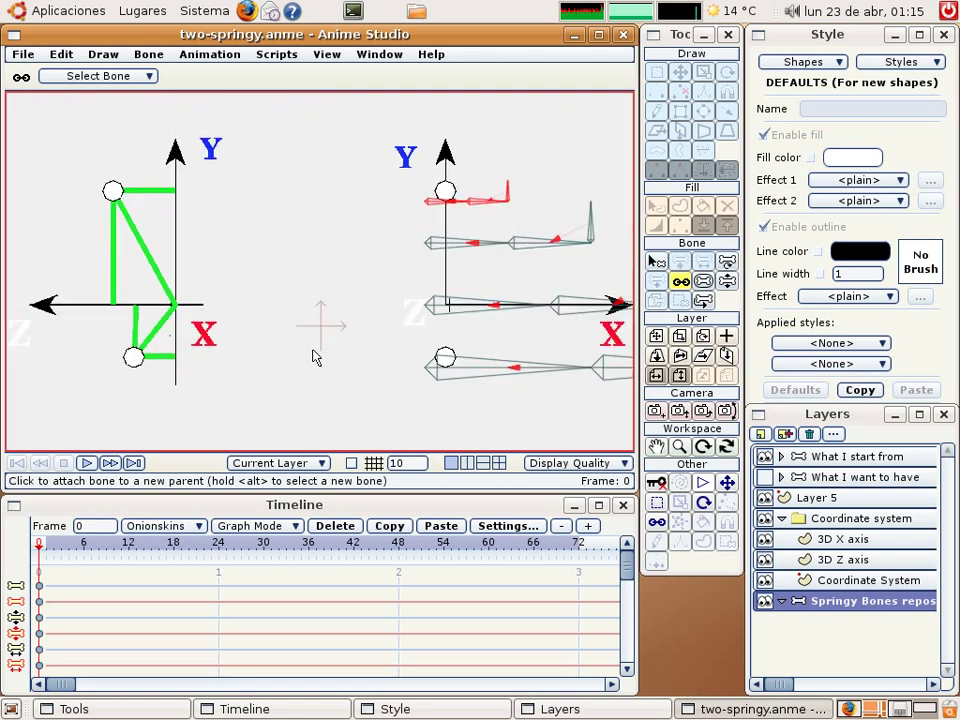
pyautogui.scroll(-2, 315, 357)
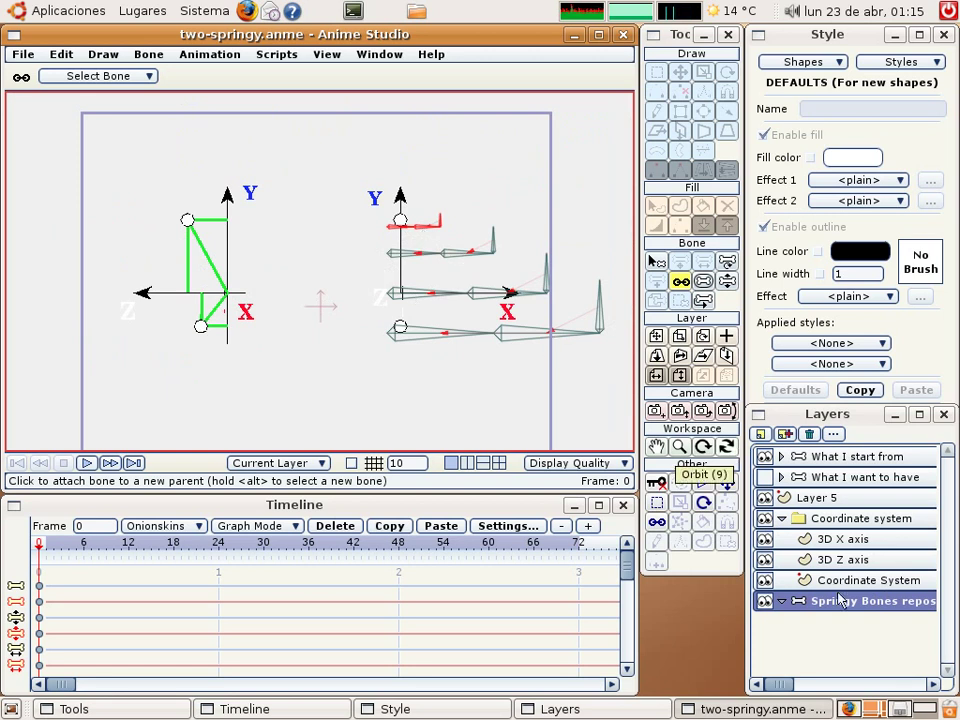
# - Lasso the repository's second springy bone chain and bring up the Scripts > Bones submenu
pyautogui.press('g')
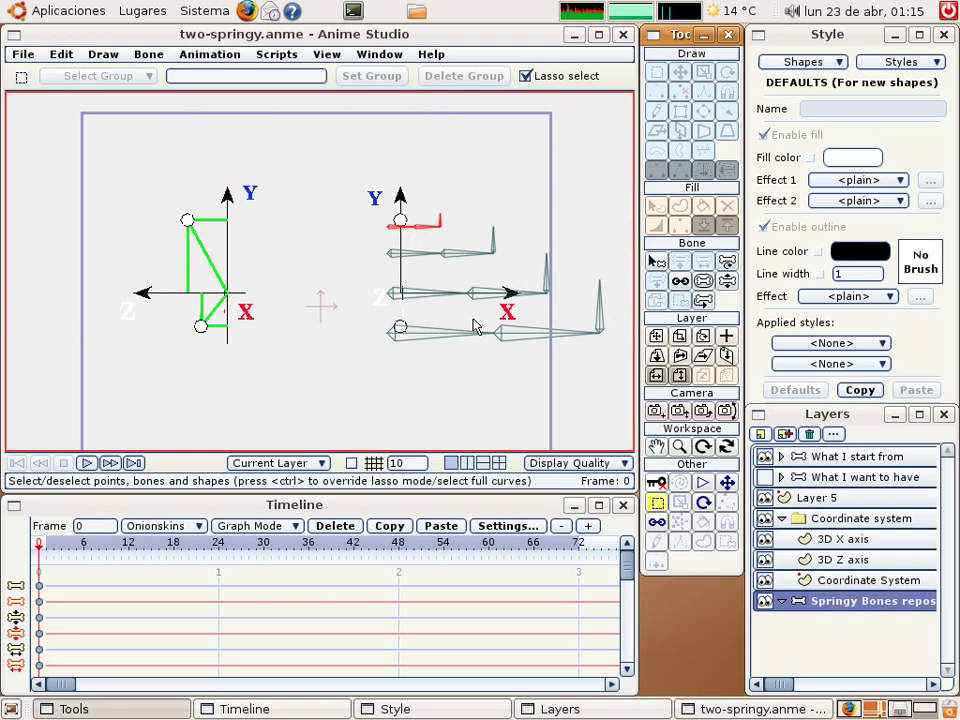
pyautogui.moveTo(505, 210)
pyautogui.mouseDown()
pyautogui.moveTo(455, 245)
pyautogui.moveTo(390, 255)
pyautogui.moveTo(460, 275)
pyautogui.moveTo(546, 236)
pyautogui.moveTo(520, 212)
pyautogui.mouseUp()
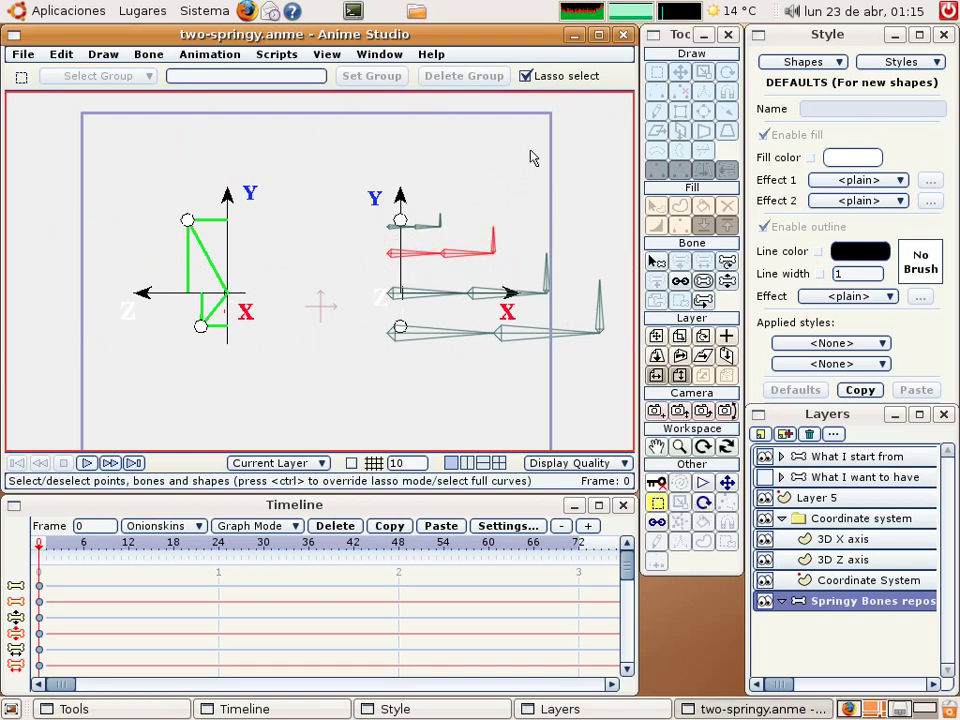
pyautogui.click(290, 55)
pyautogui.moveTo(295, 90)
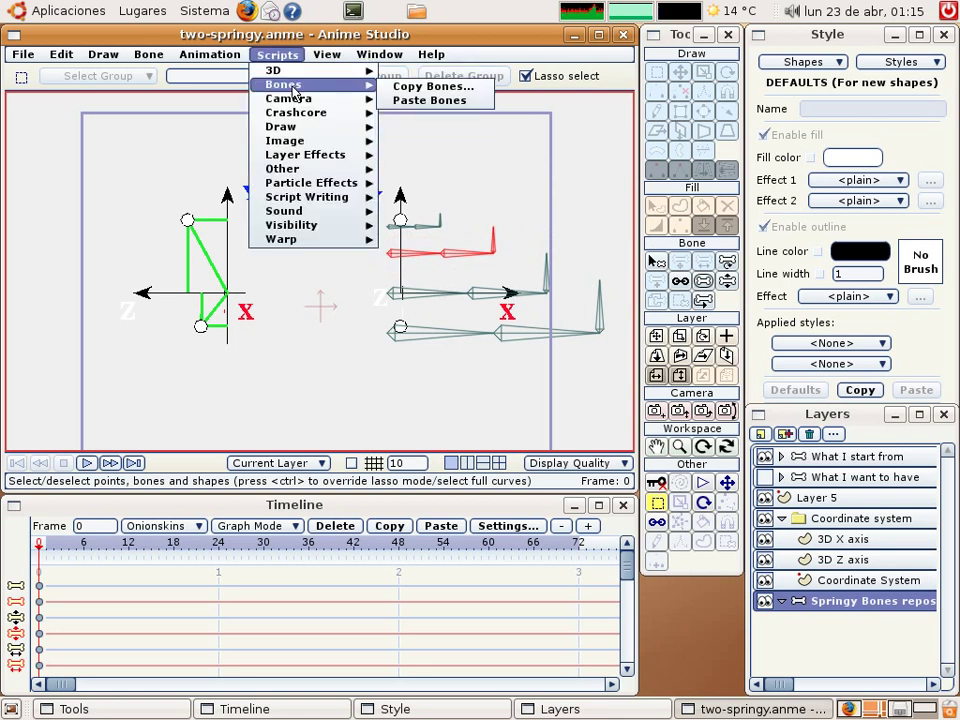
# - Run Copy Bones on selected bones _0, _1 and _2 with both rename options on, after disabling the toolbox's always-on-top
pyautogui.click(412, 88)
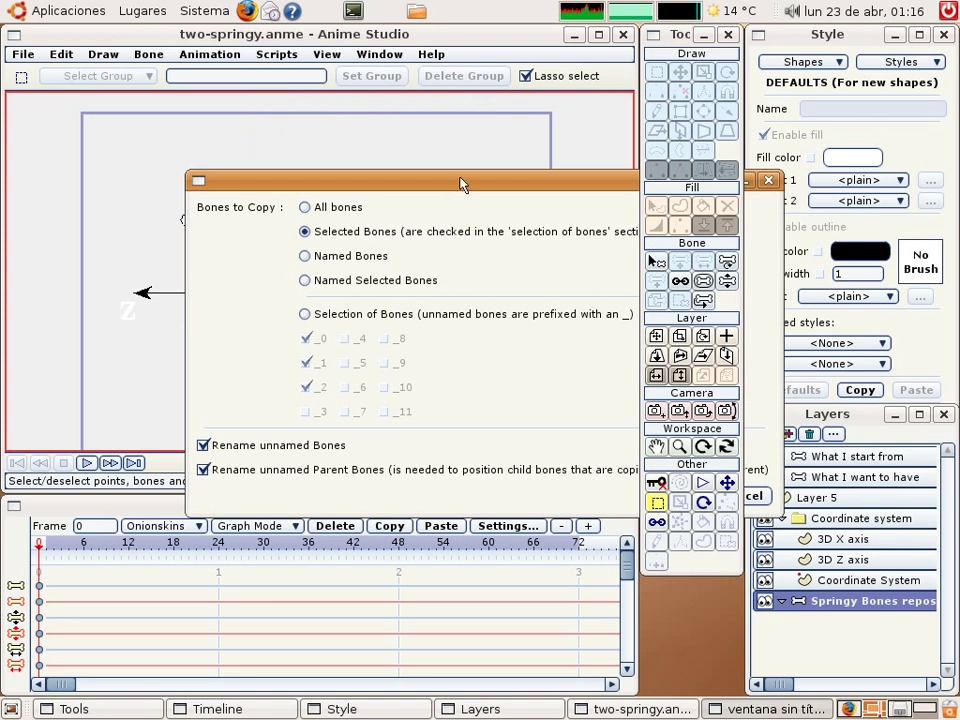
pyautogui.moveTo(463, 184); pyautogui.dragTo(380, 160)
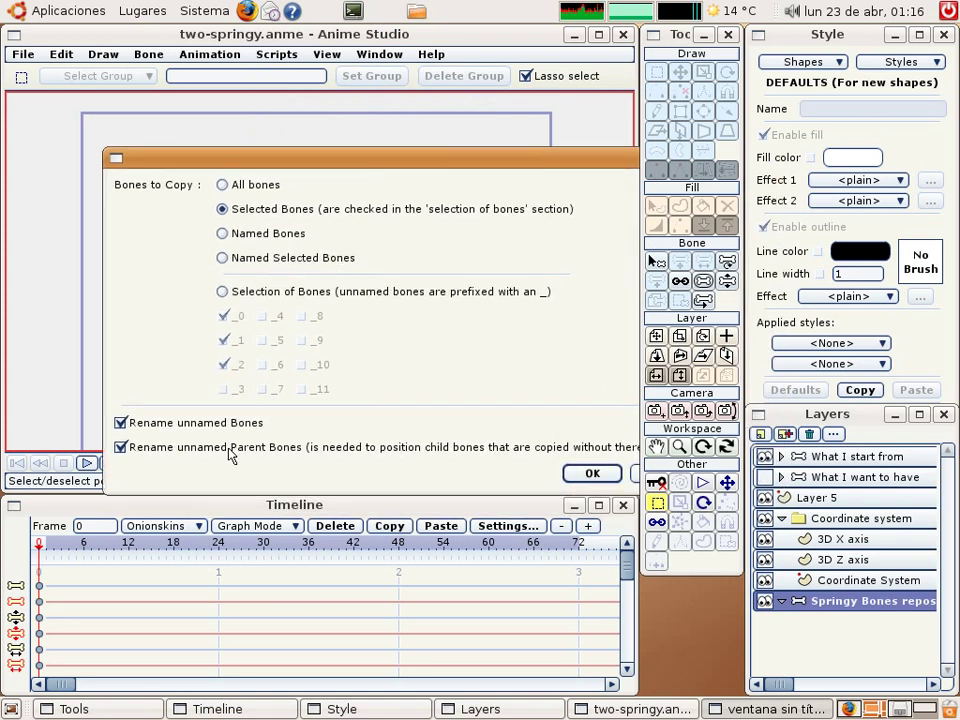
pyautogui.click(652, 35)
pyautogui.click(672, 103)
pyautogui.click(600, 163)
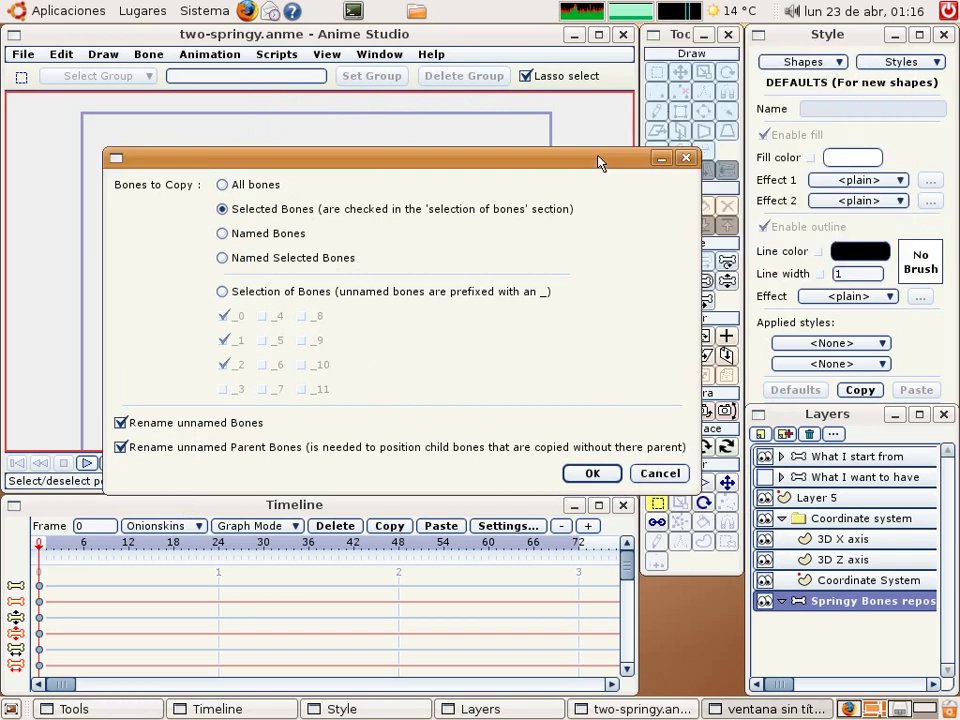
pyautogui.click(590, 474)
pyautogui.click(591, 474)
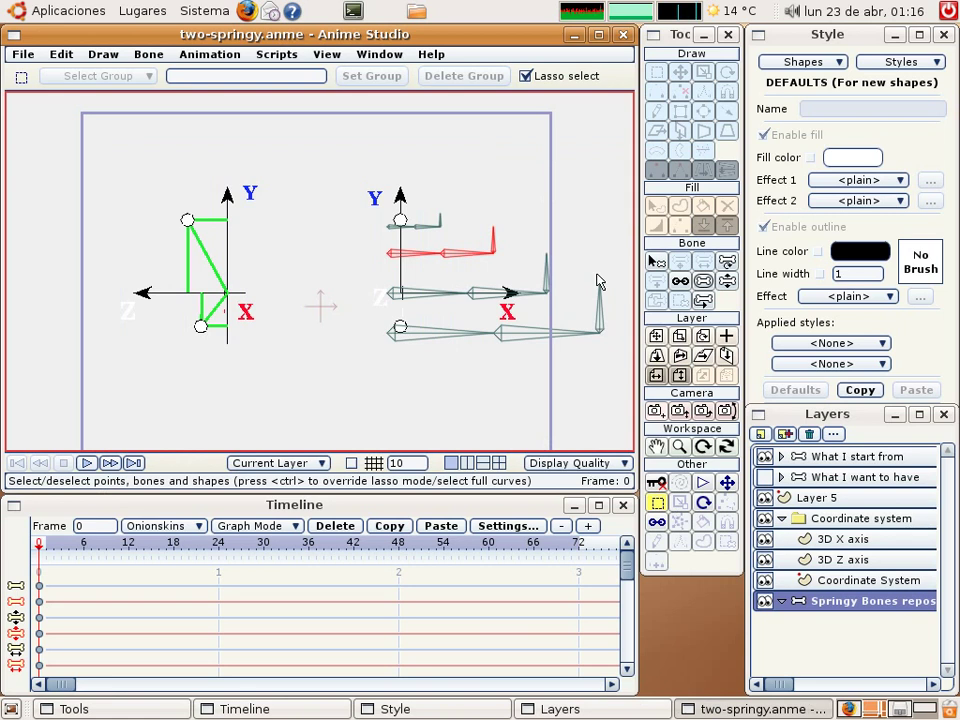
# - Paste the copied springy bone chain into the 'What I start from' layer with Scripts > Bones > Paste Bones
pyautogui.click(792, 459)
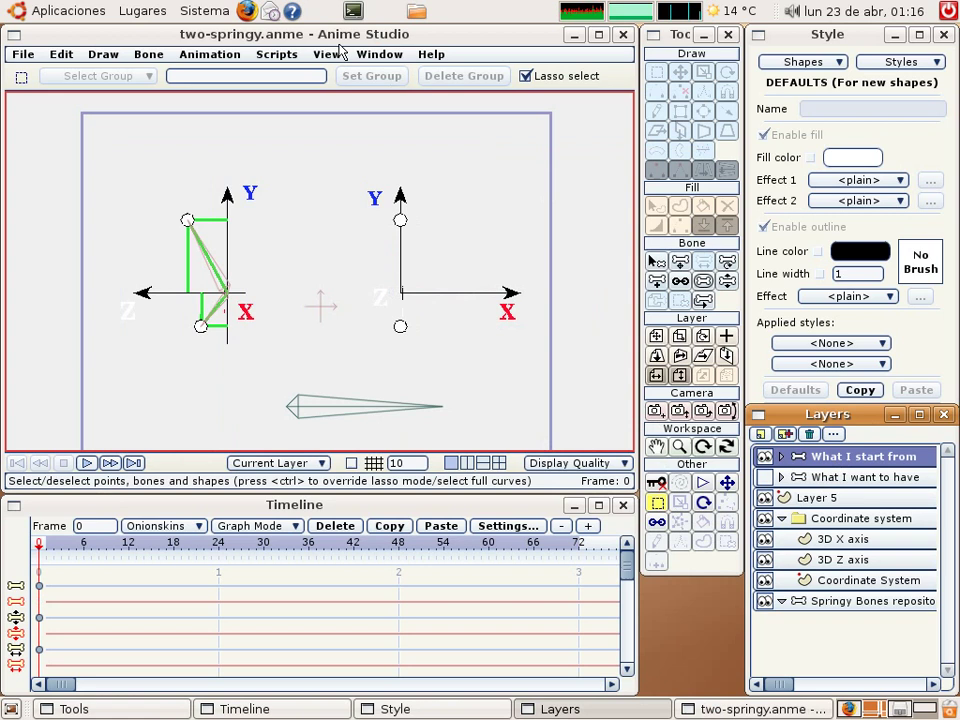
pyautogui.click(275, 56)
pyautogui.moveTo(282, 85)
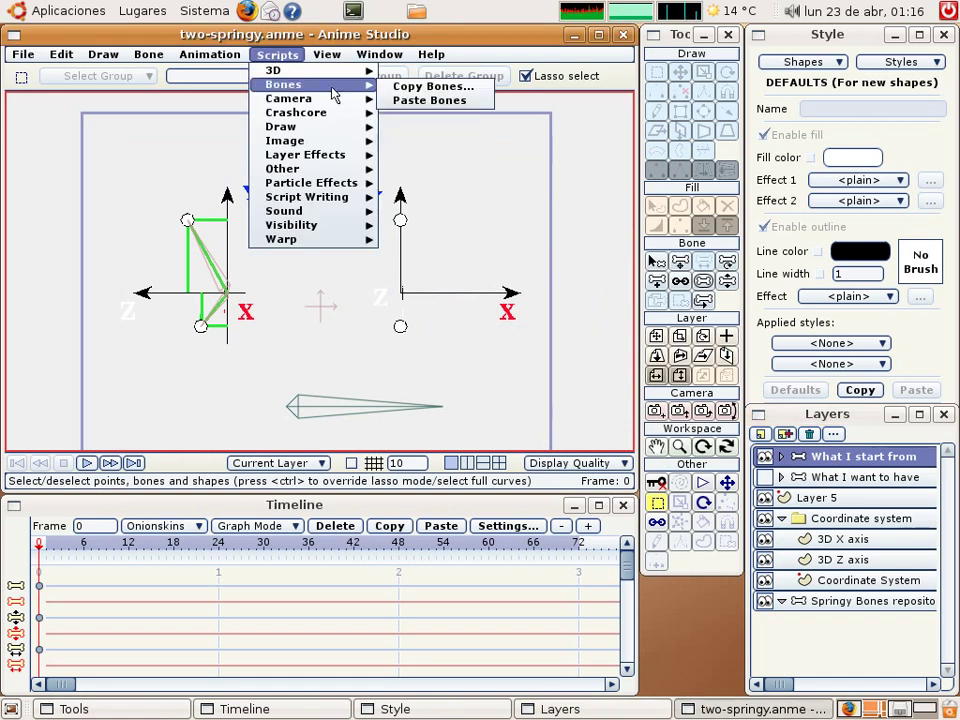
pyautogui.click(404, 99)
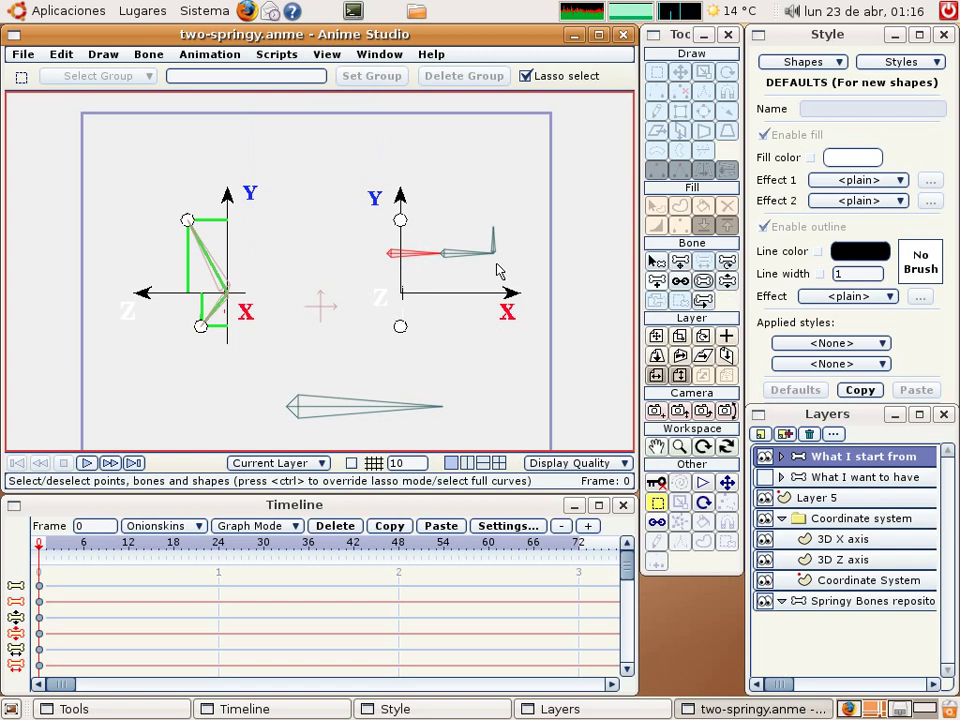
# - Rotate the pasted springy bone chain to a 90° angle so it stands upright
pyautogui.press('r')
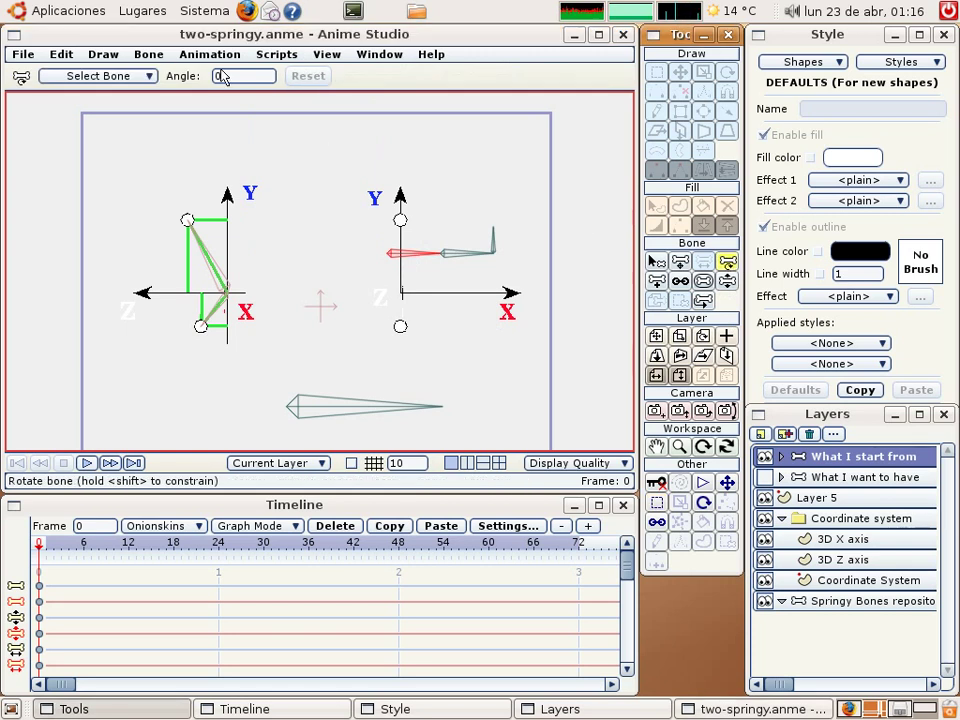
pyautogui.doubleClick(226, 77)
pyautogui.write('-15')
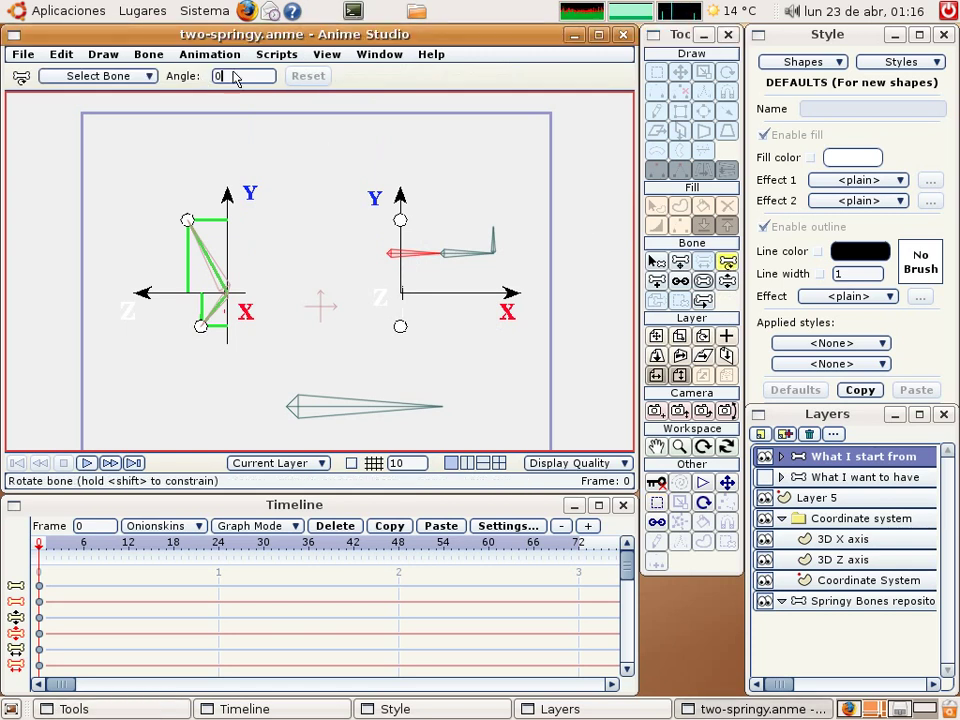
pyautogui.press('Return')
pyautogui.moveTo(207, 78); pyautogui.dragTo(405, 99)
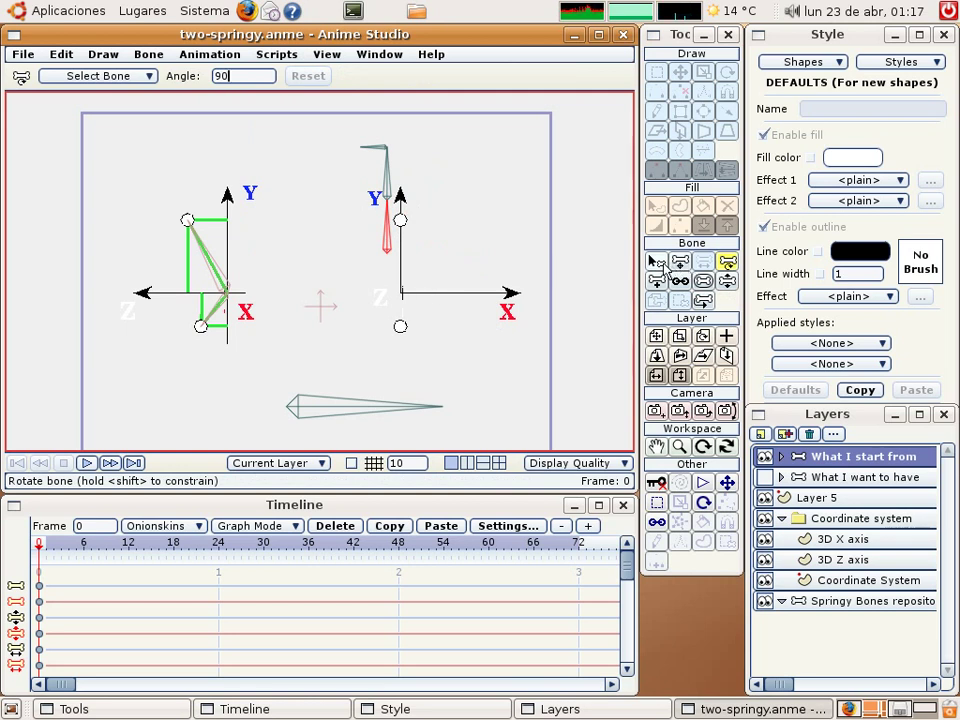
pyautogui.click(655, 262)
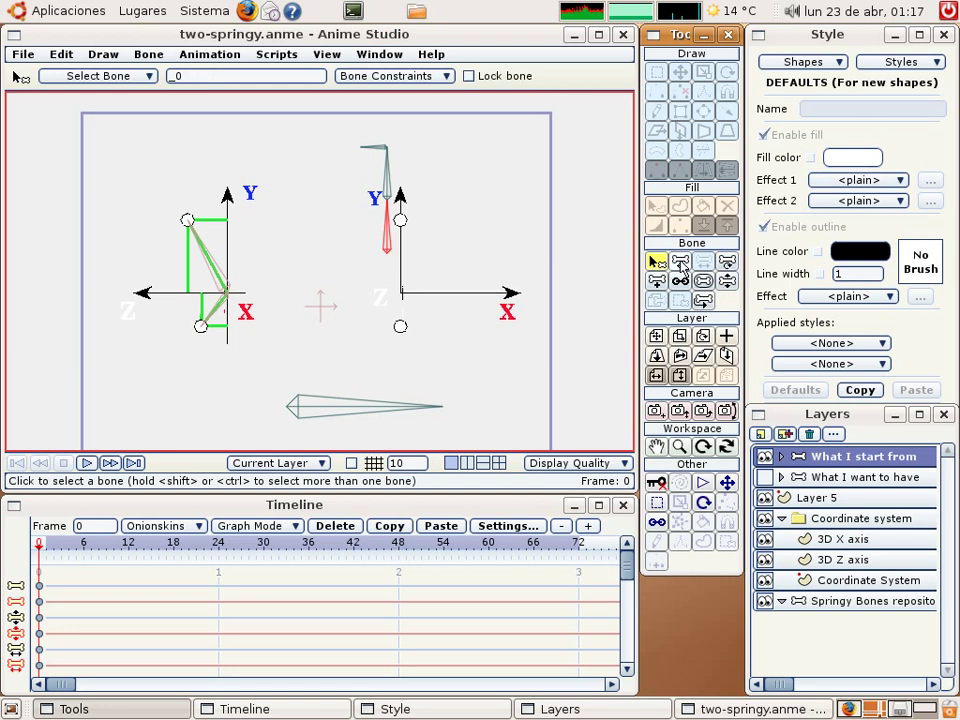
# - Turn on the canvas grid, select upright bone _1, and open its Bone Constraints settings
pyautogui.click(352, 464)
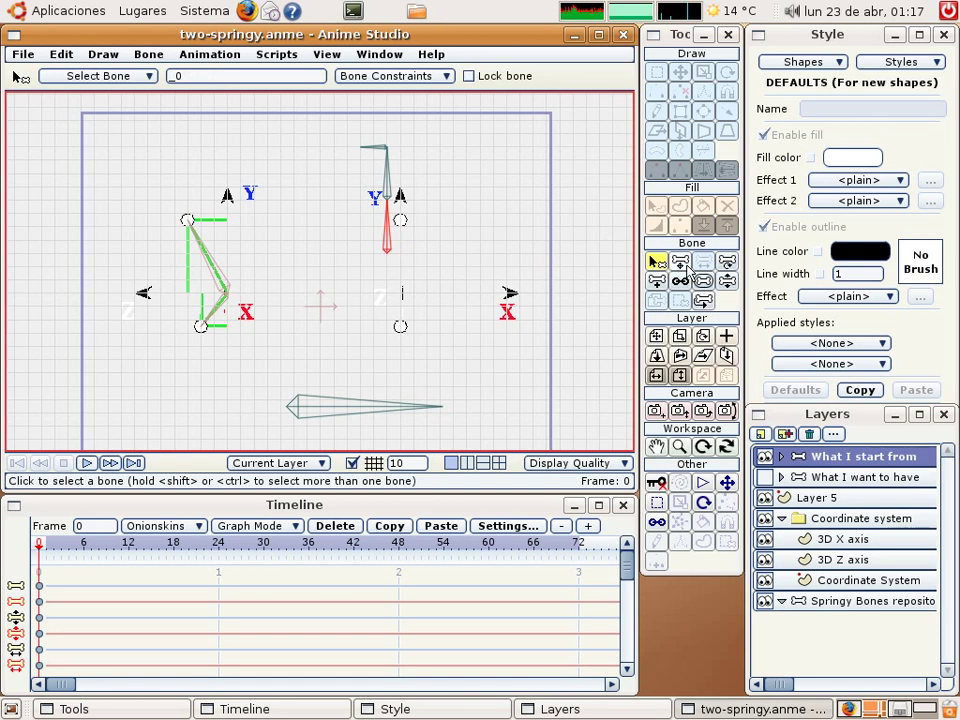
pyautogui.click(680, 263)
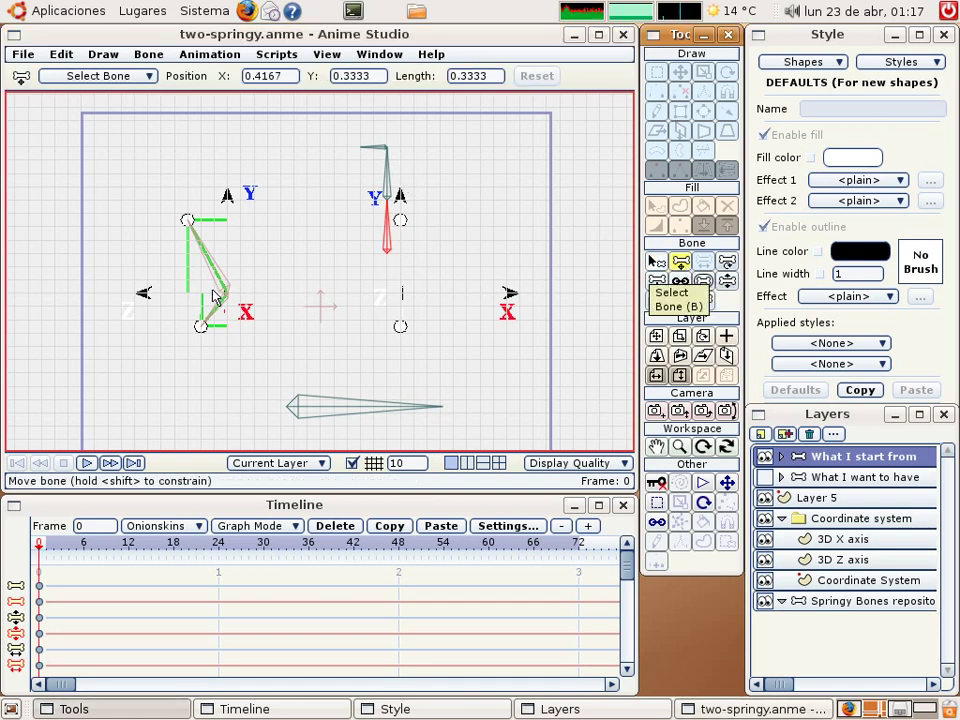
pyautogui.click(657, 505)
pyautogui.moveTo(342, 236)
pyautogui.mouseDown()
pyautogui.moveTo(473, 242)
pyautogui.moveTo(420, 104)
pyautogui.moveTo(336, 199)
pyautogui.moveTo(342, 214)
pyautogui.mouseUp()
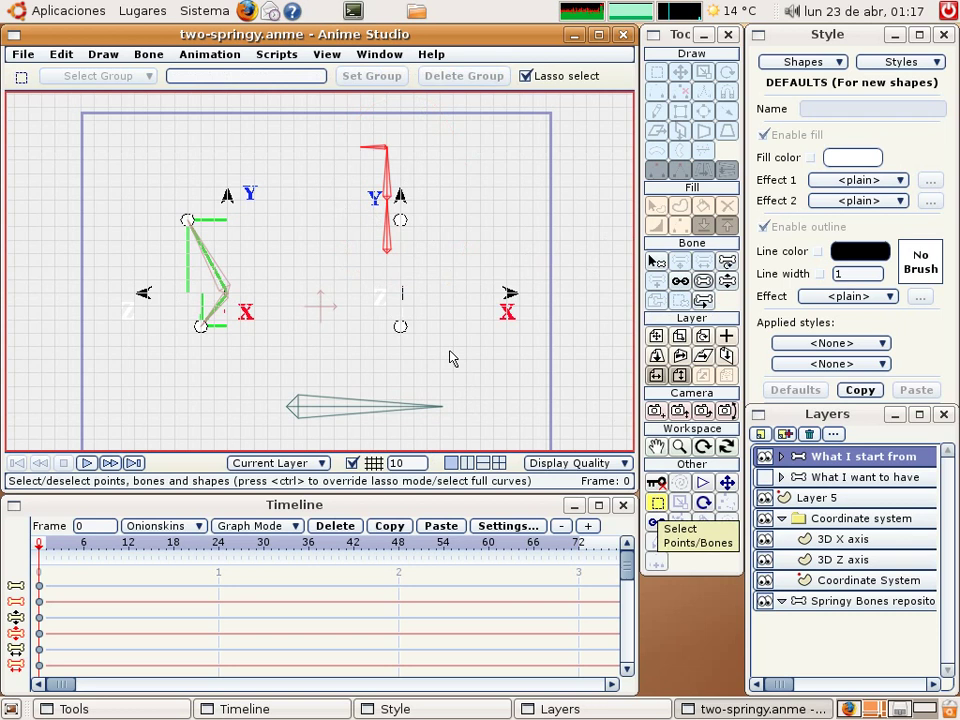
pyautogui.click(657, 261)
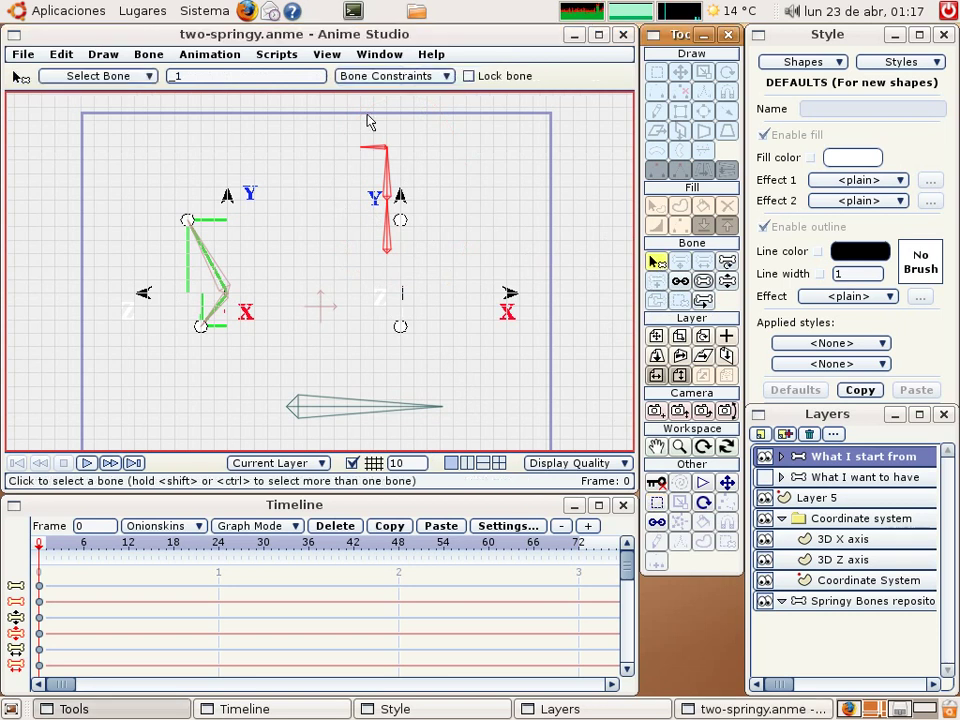
pyautogui.click(396, 78)
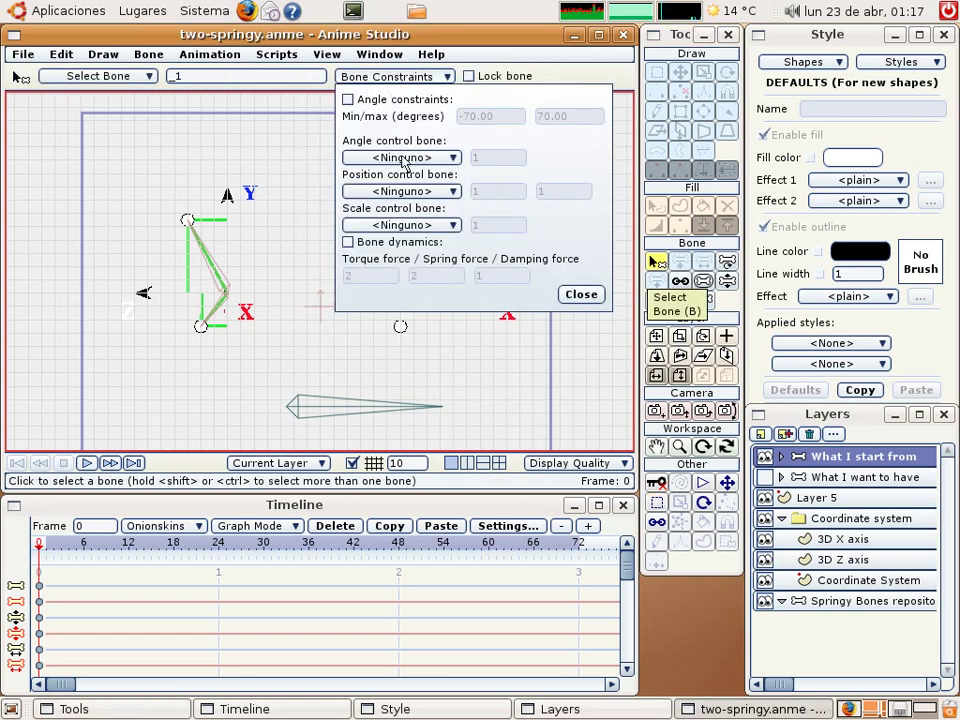